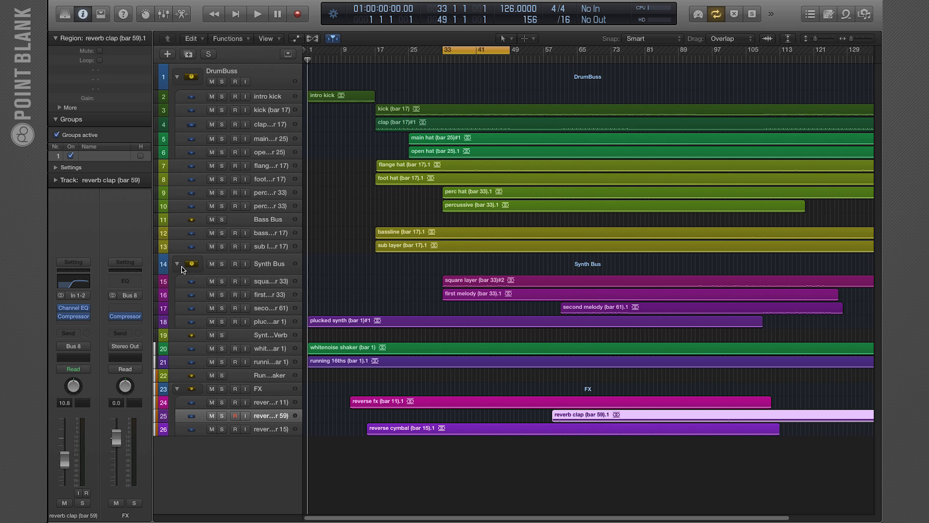
Mute all tracks from flange hat down through bass, synths and FX, and play the loop with the DrumBuss track selected.
drag(212, 266, 216, 430)
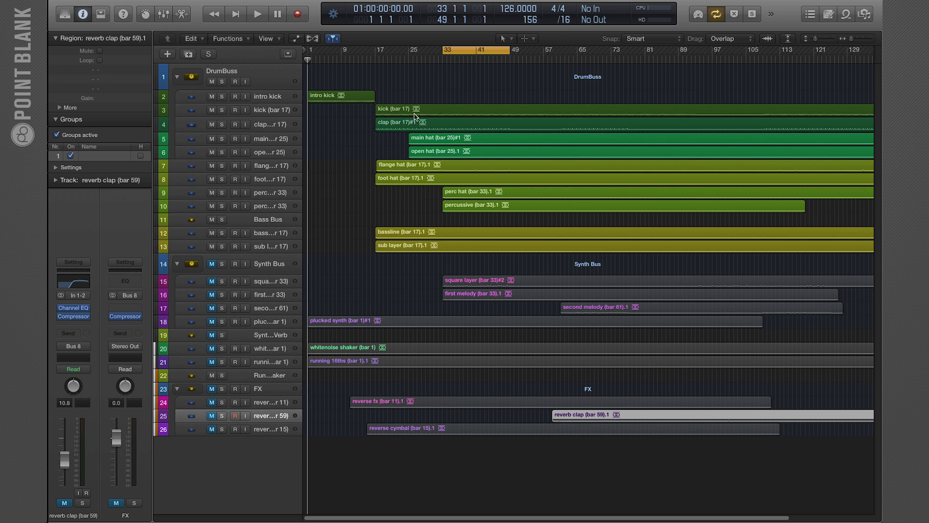
drag(211, 166, 214, 257)
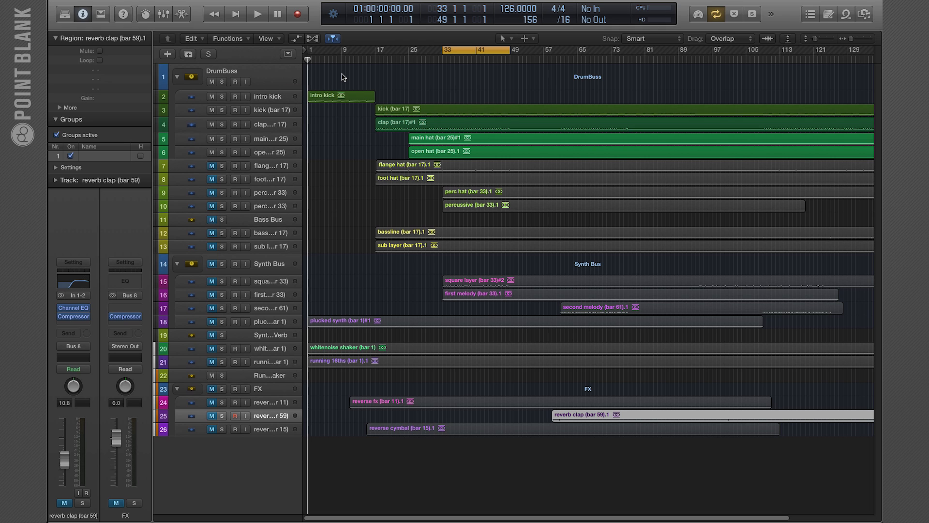
click(205, 74)
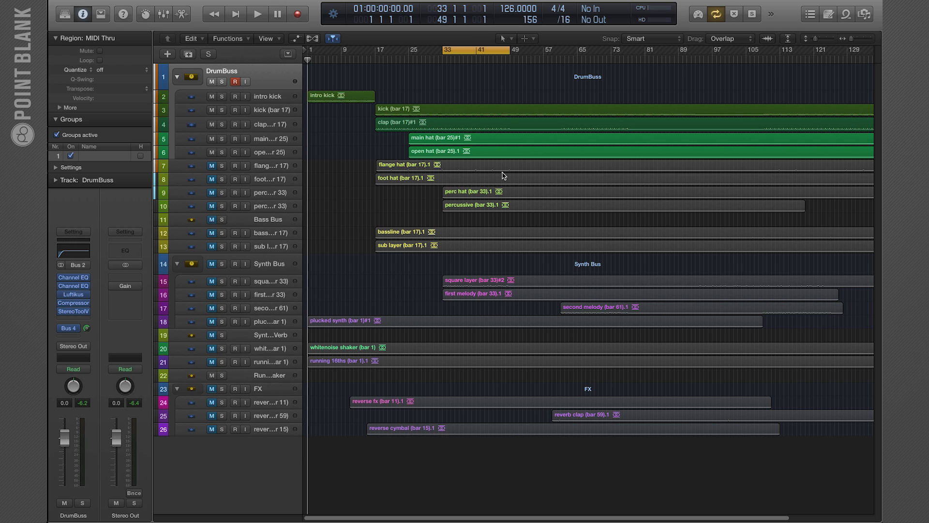
key(space)
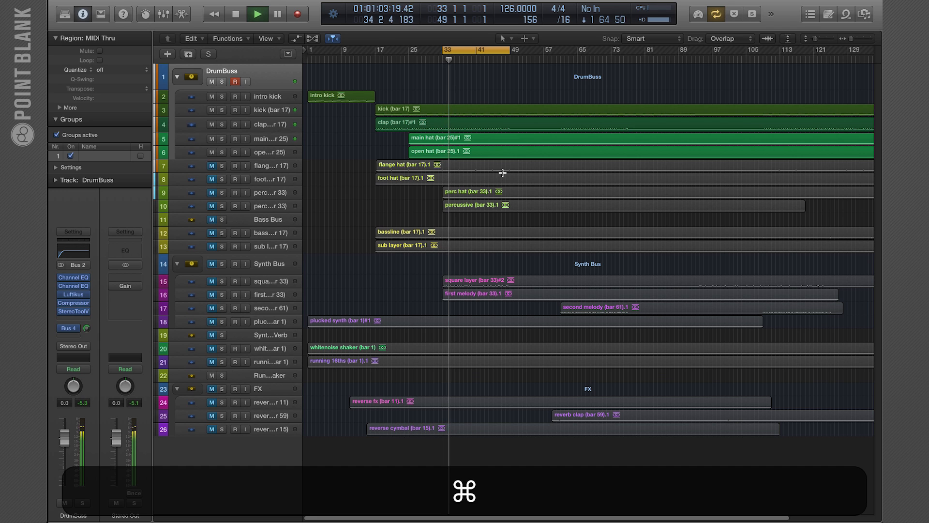
Open the mixer at full size, solo the kick (bar 17) channel and reset its peak level readout.
key(super+2)
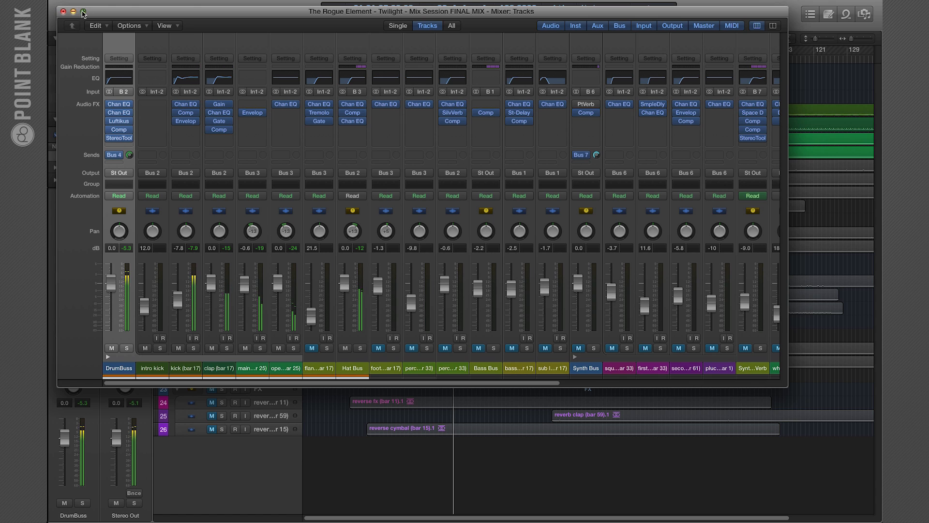
click(83, 12)
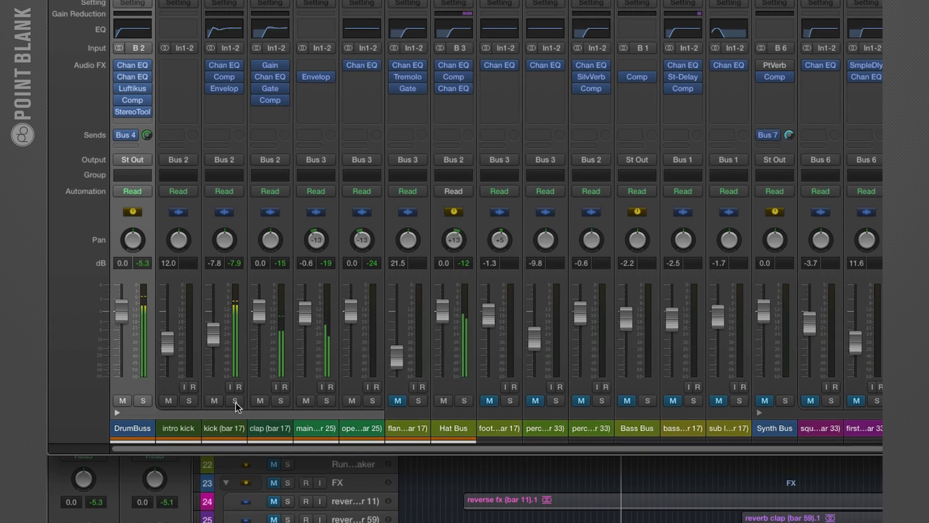
click(236, 400)
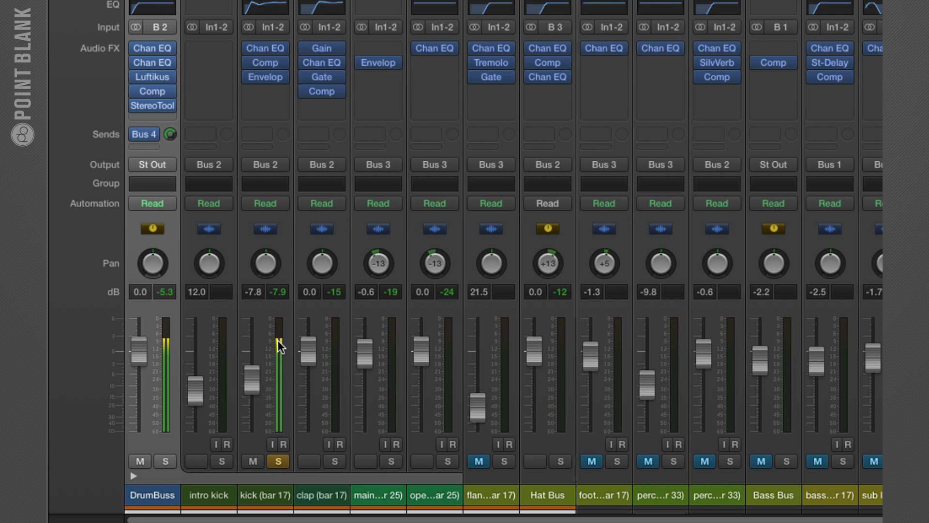
click(284, 294)
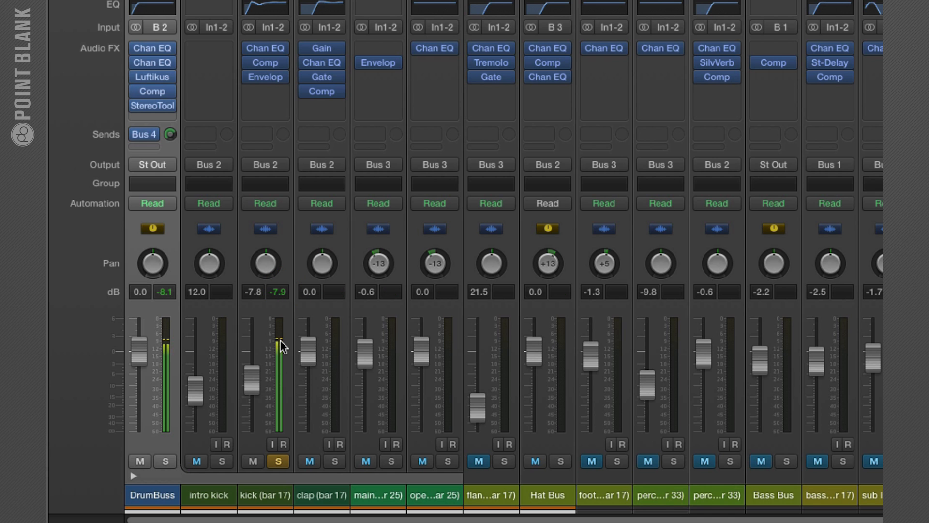
Examine the soloed kick's level on the Stereo Out meter and return to the drum channels.
scroll(407, 517, right, 10)
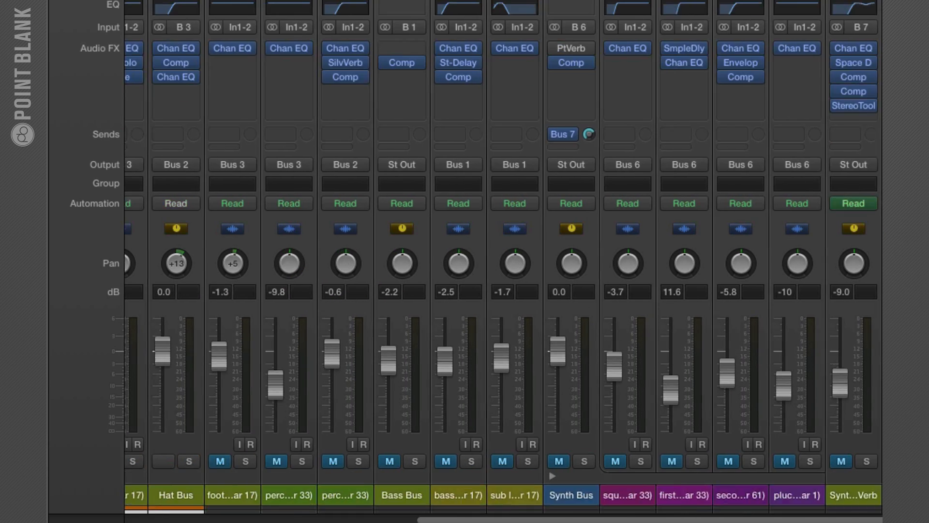
scroll(465, 261, right, 15)
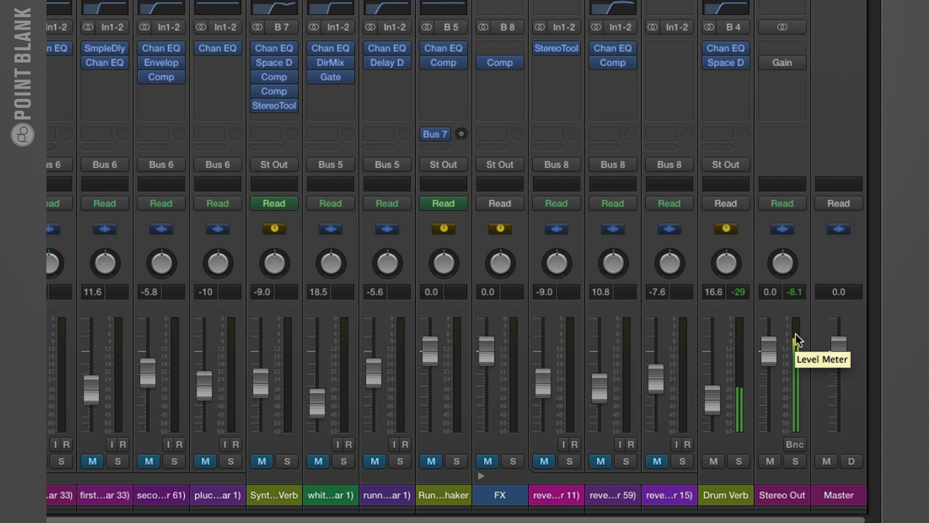
mouse_move(533, 518)
mouse_down()
mouse_move(135, 513)
mouse_move(615, 514)
mouse_up()
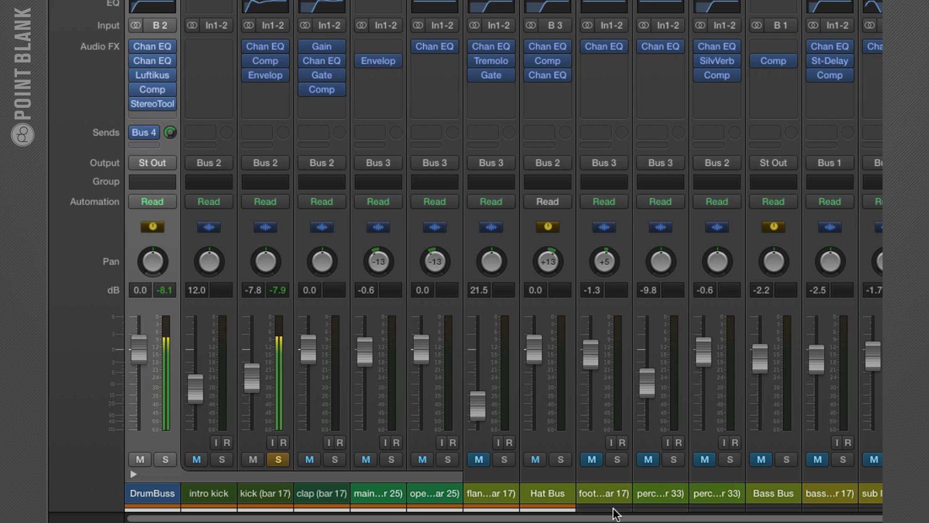
Examine the Channel EQ curve on the kick (bar 17) channel and close its window.
click(271, 8)
drag(266, 25, 604, 129)
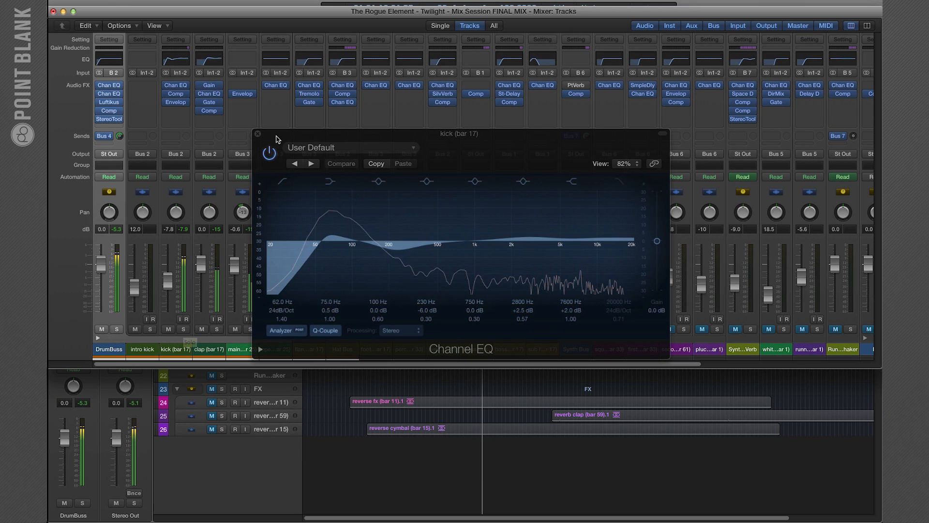
drag(145, 128, 350, 187)
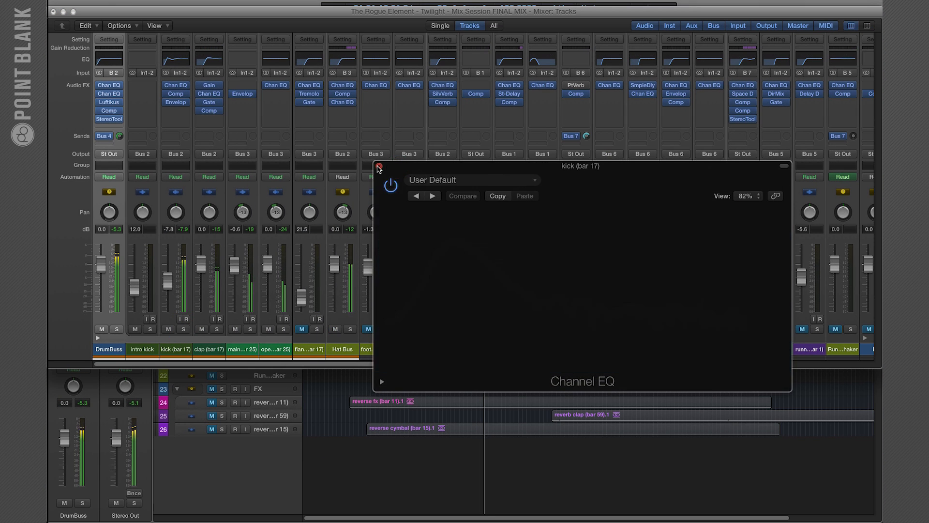
click(380, 167)
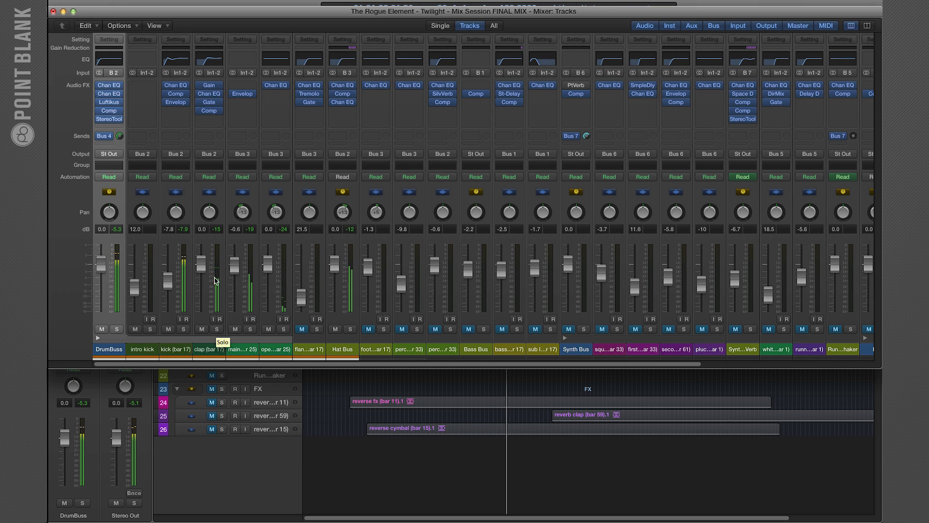
Review the kick's Compressor settings, compare the sound with the plug-in bypassed and active, and close it.
click(176, 95)
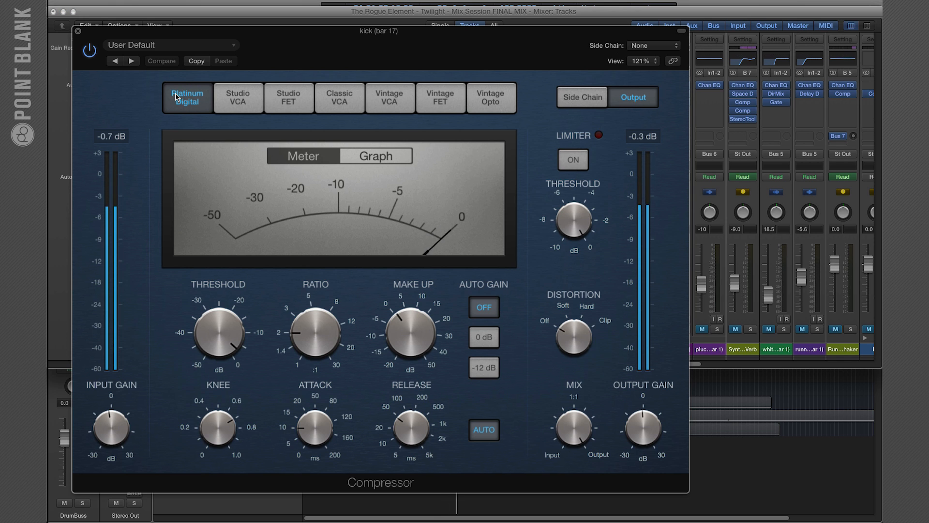
drag(323, 39, 383, 41)
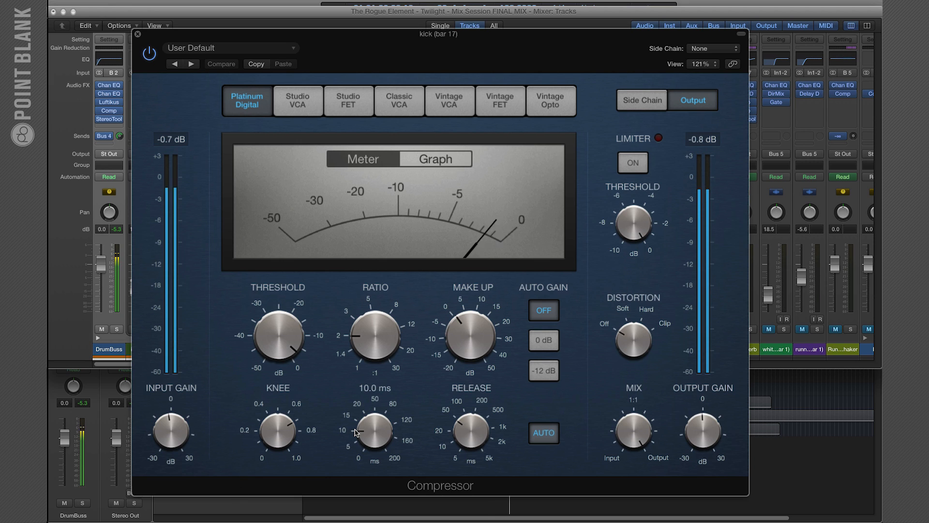
click(150, 56)
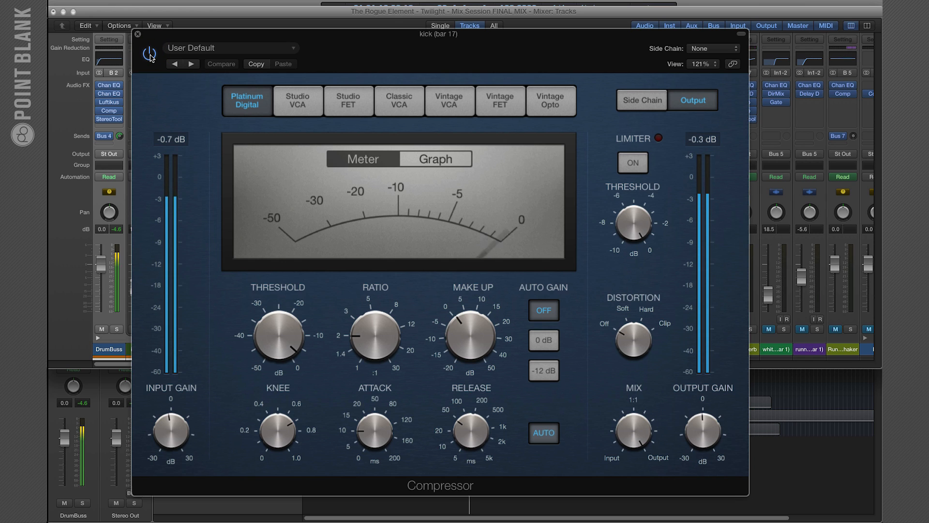
click(138, 33)
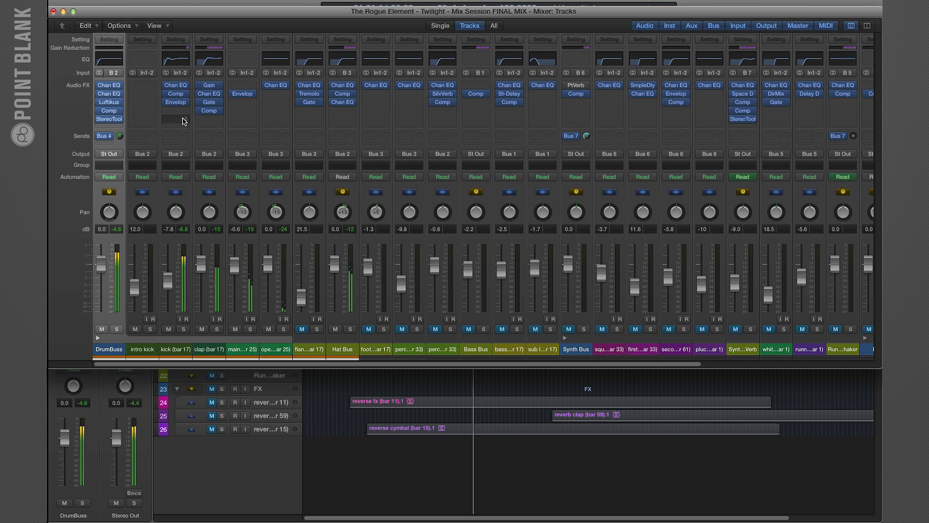
Open the kick's Enveloper, solo the kick and compare its sound with the Enveloper bypassed and active.
click(178, 104)
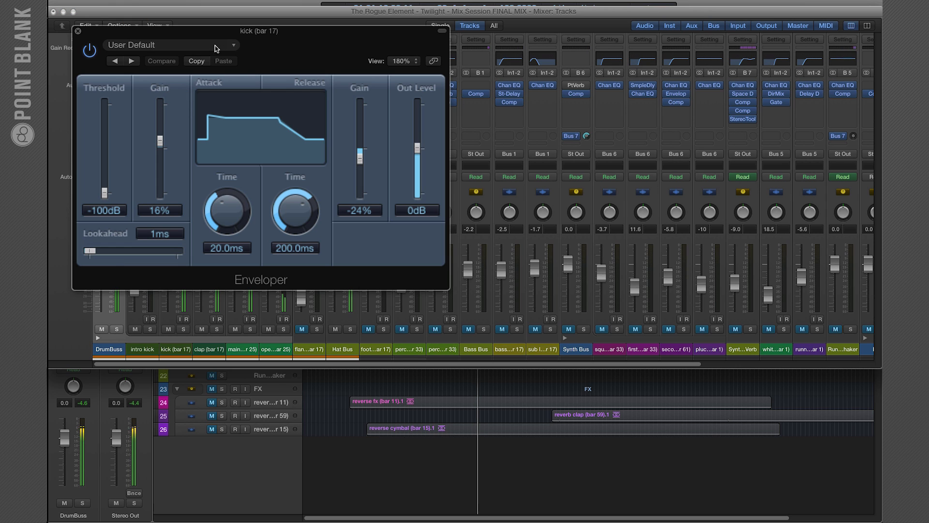
drag(212, 38, 361, 163)
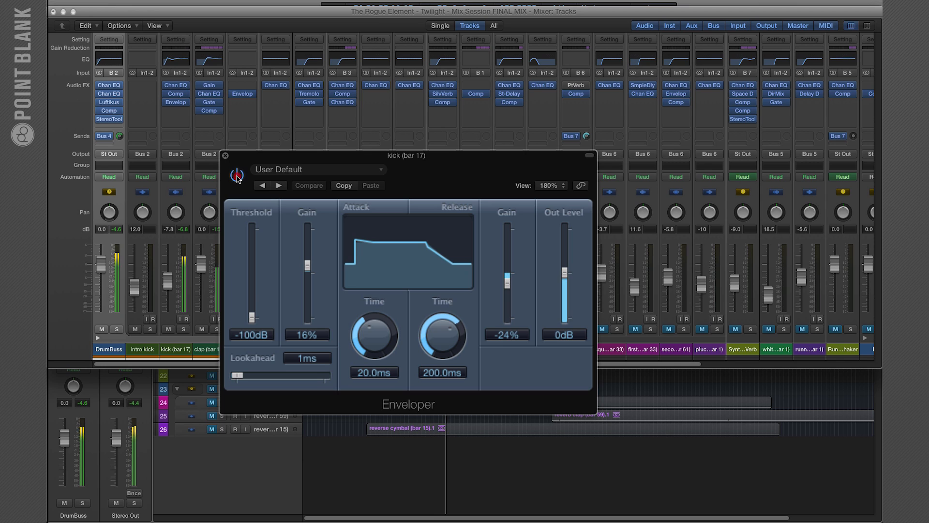
click(237, 176)
click(184, 329)
click(236, 175)
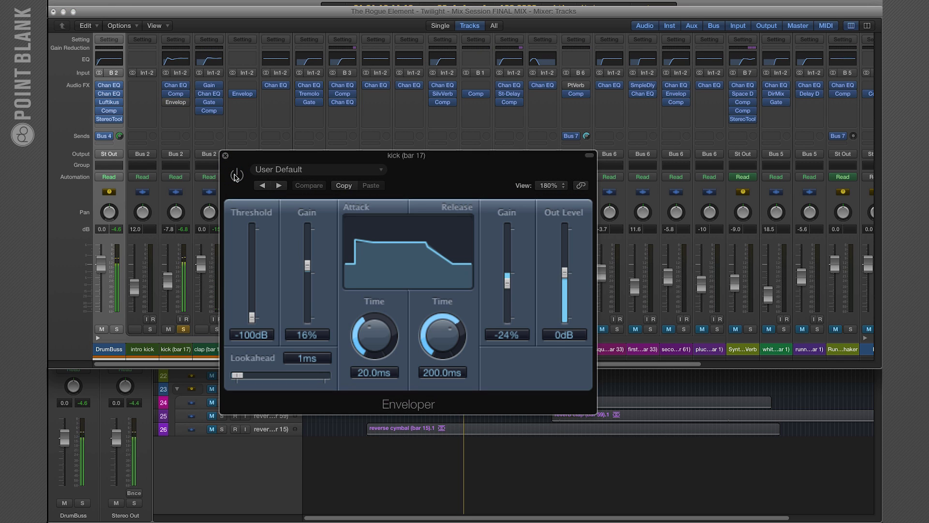
click(236, 176)
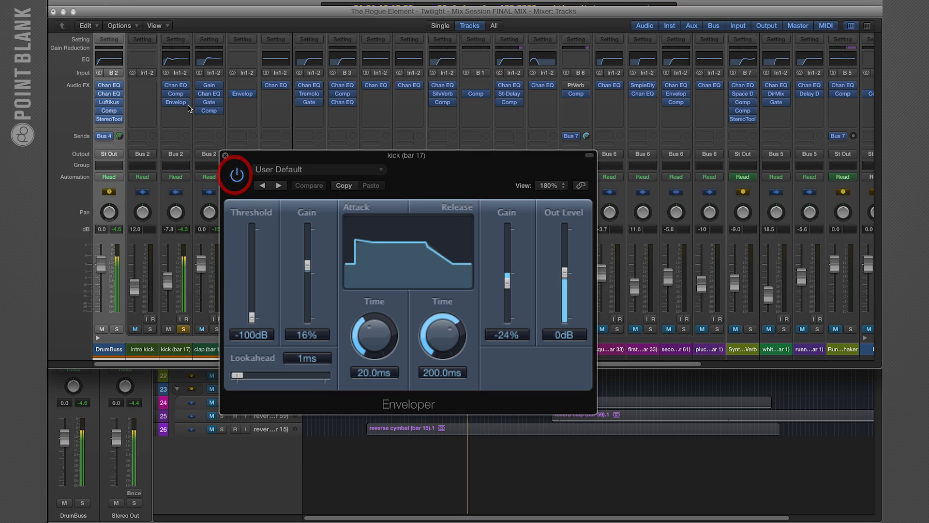
Compare the kick with its Compressor and Enveloper bypassed and re-enabled, and close the Enveloper.
click(165, 95)
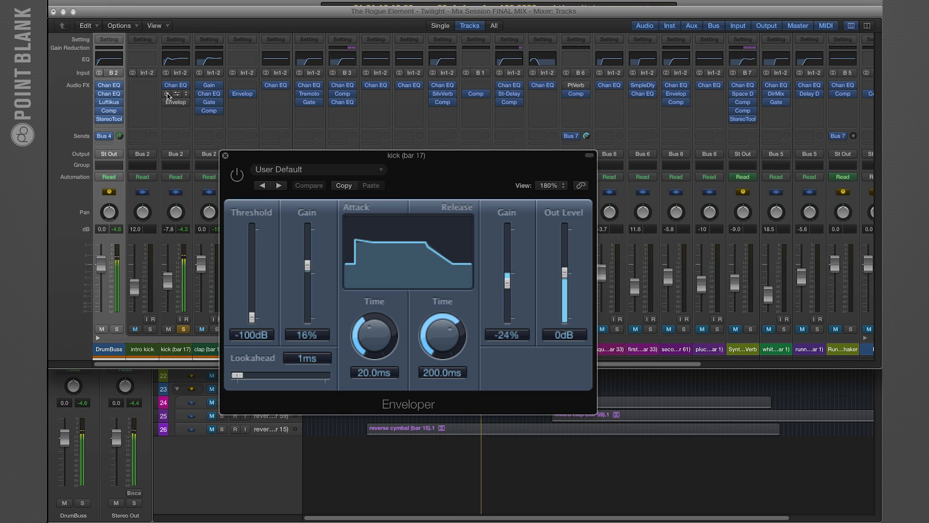
click(167, 94)
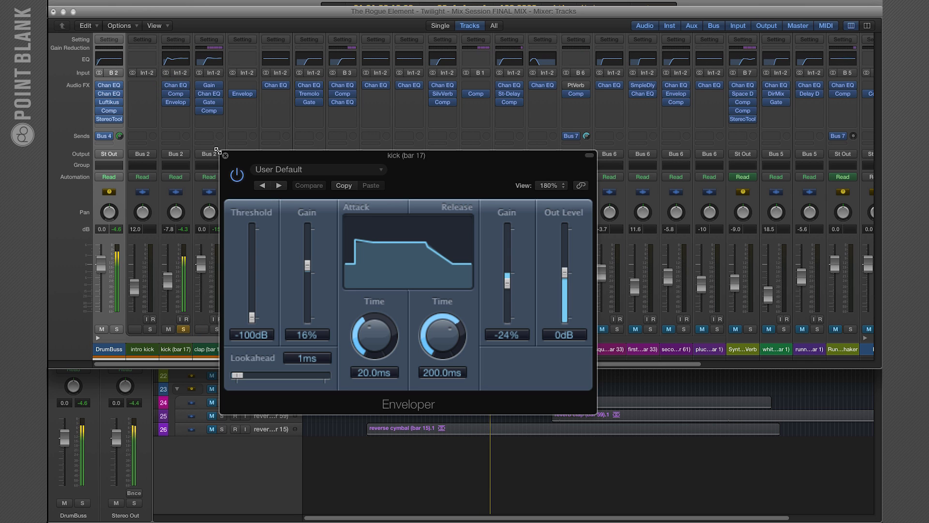
click(225, 155)
Solo the clap (bar 17) channel instead of the kick and bypass all of its effects.
click(217, 329)
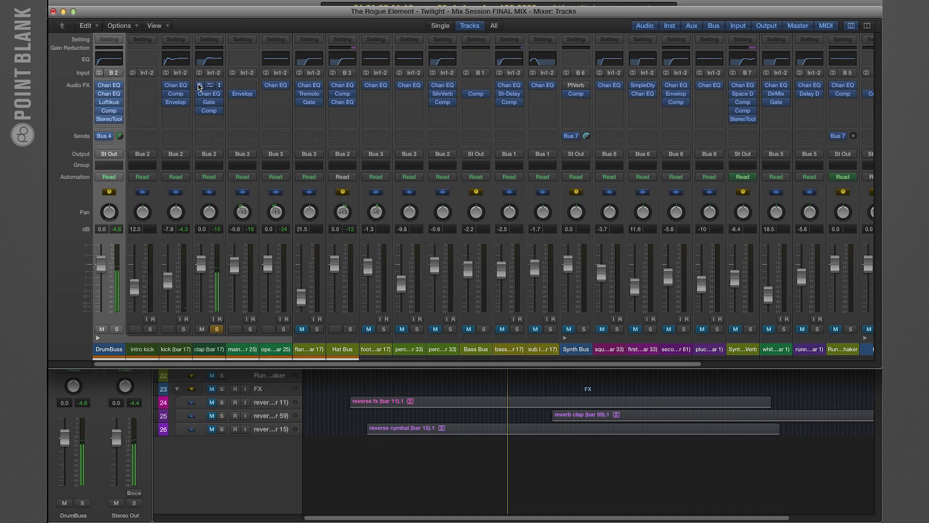
alt+click(199, 85)
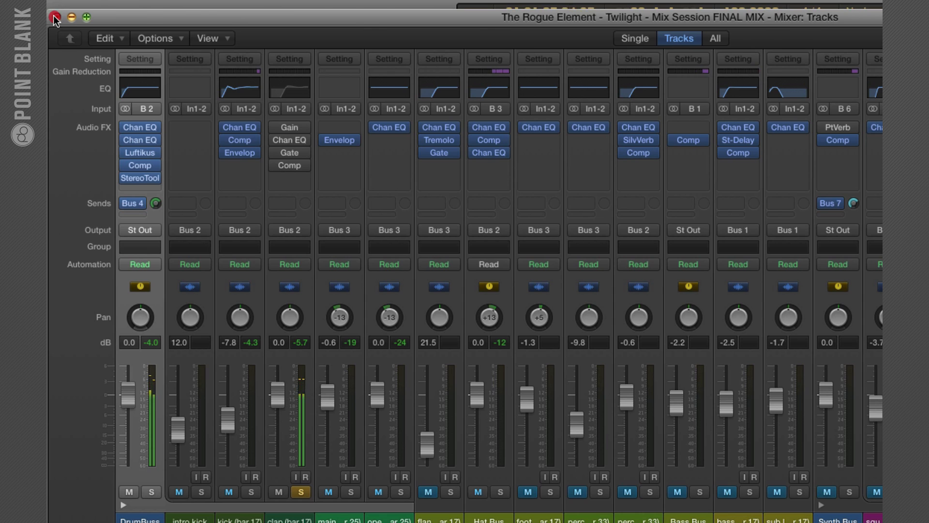
Close the mixer and examine the clap's waveform against the kick's in an enlarged track view.
click(55, 18)
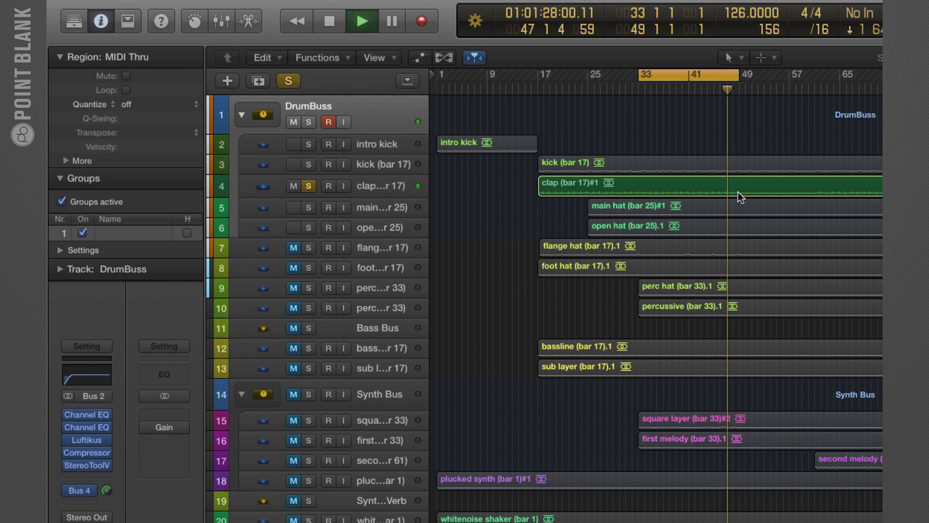
click(637, 159)
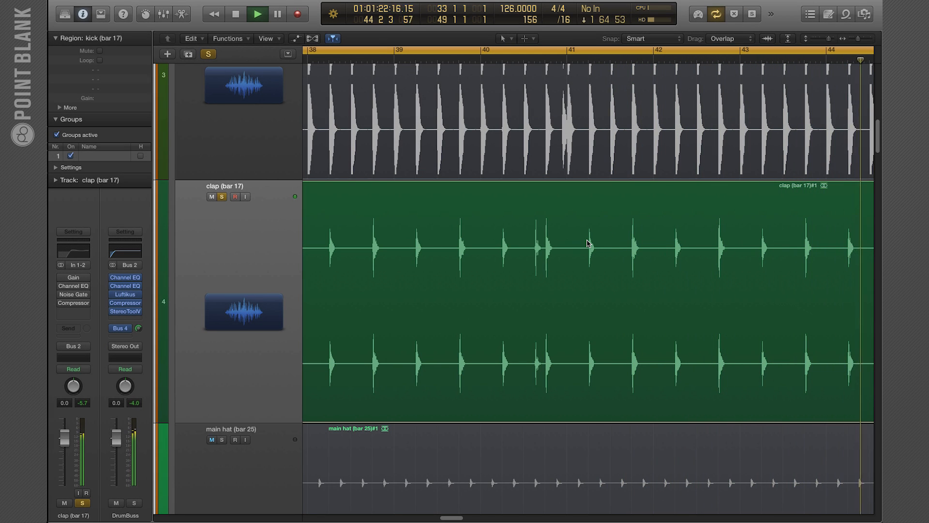
Reopen the mixer and re-enable the clap channel's Gain plug-in with its Mono setting, closing its window.
key(super+2)
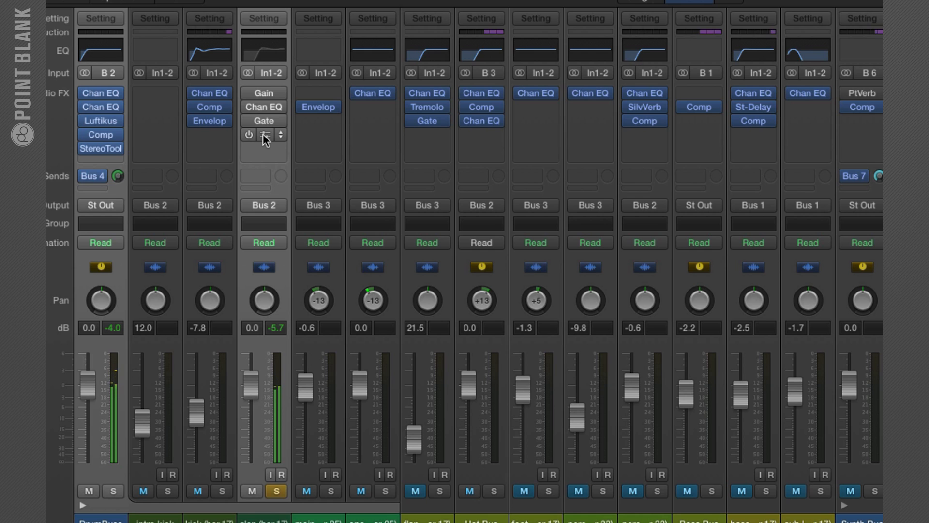
click(264, 94)
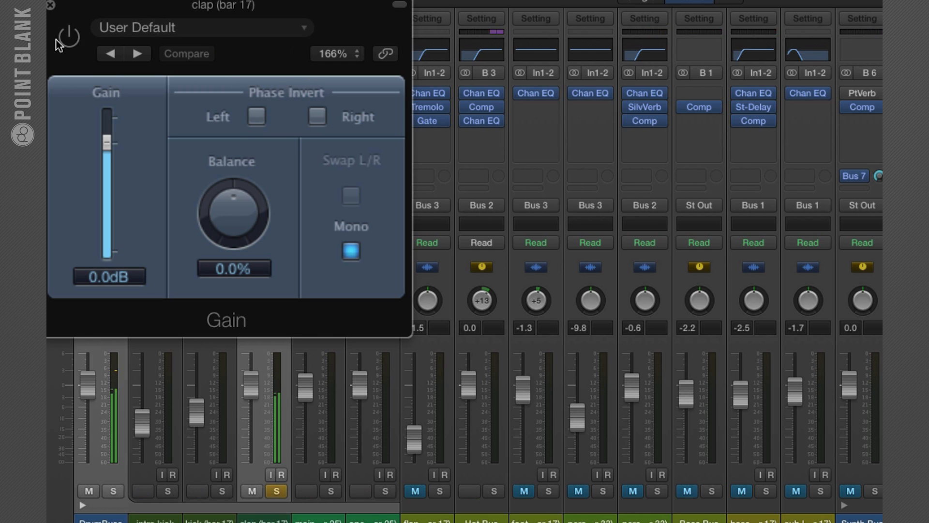
click(71, 41)
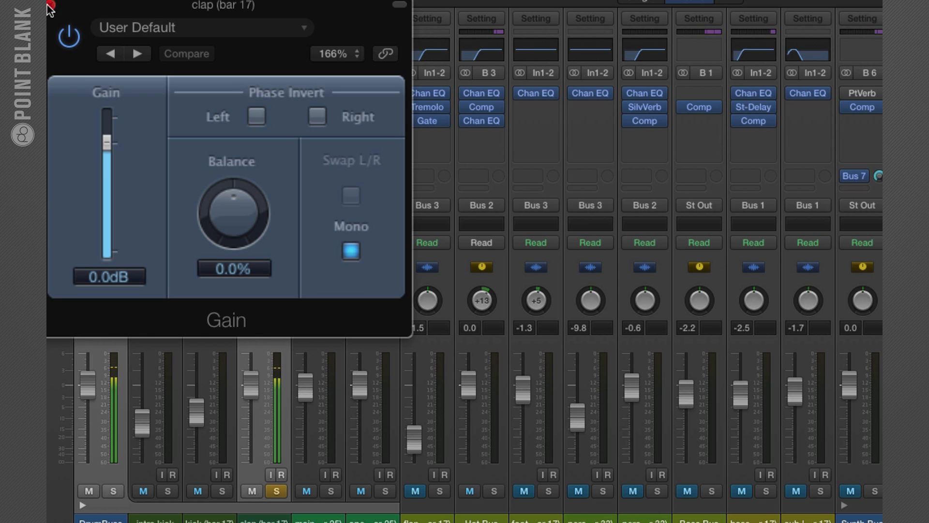
key(super+w)
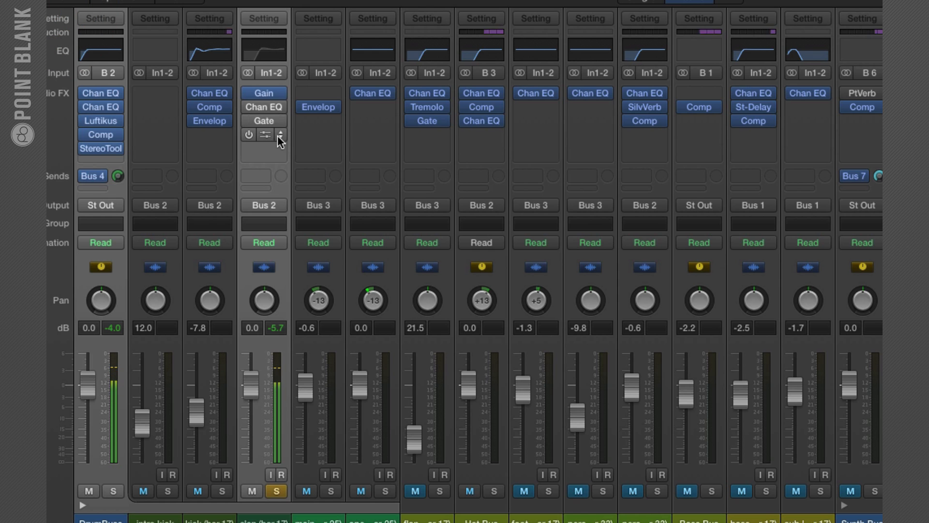
Re-enable the Channel EQ on the clap channel, inspect its curve and close its window.
click(266, 108)
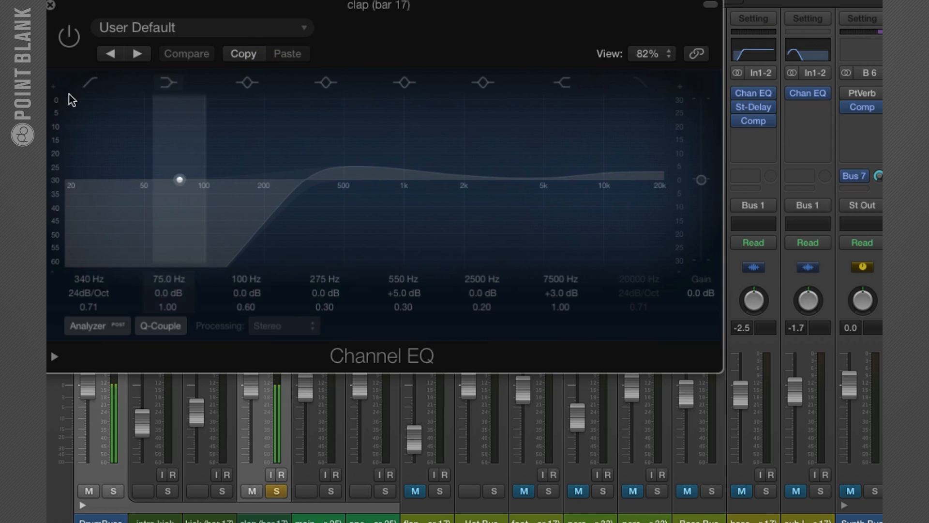
click(69, 39)
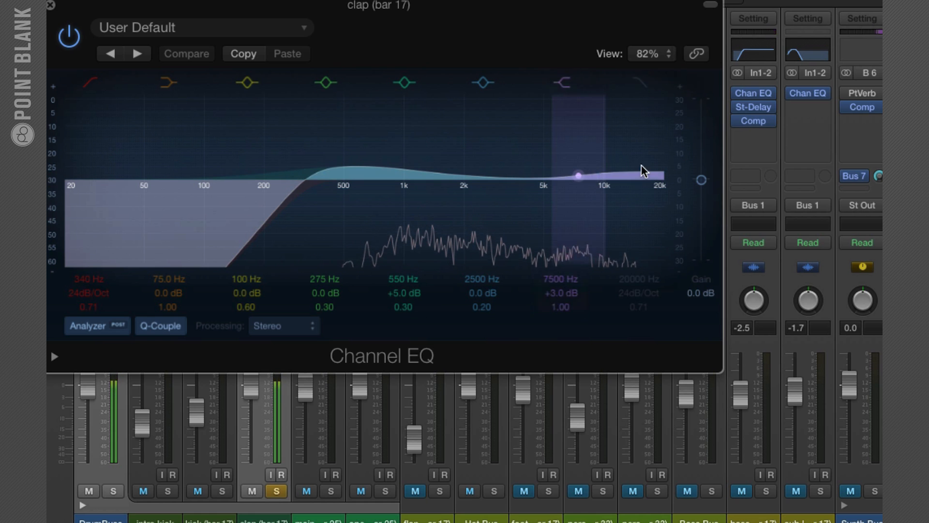
click(48, 3)
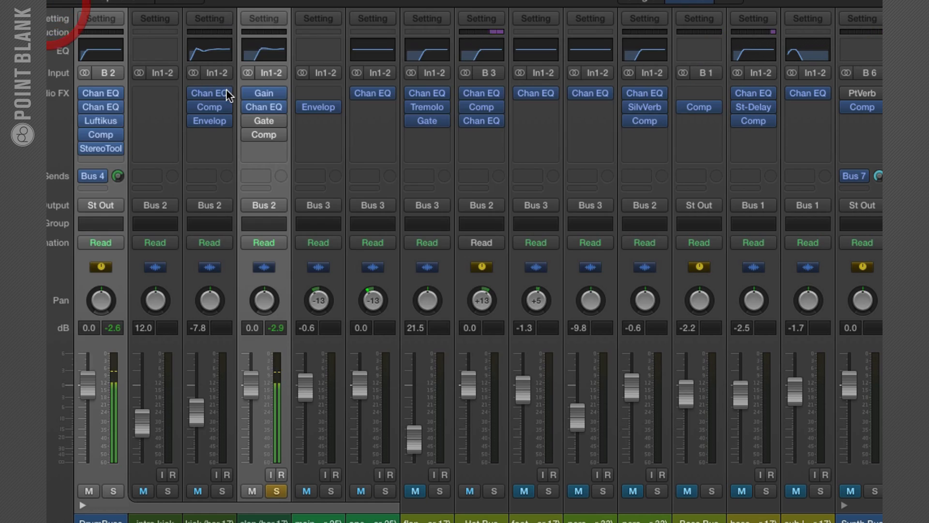
Re-enable the clap channel's Noise Gate and Classic VCA Compressor, check the compressor's ratio, input gain and output gain, and close the compressor window.
click(266, 120)
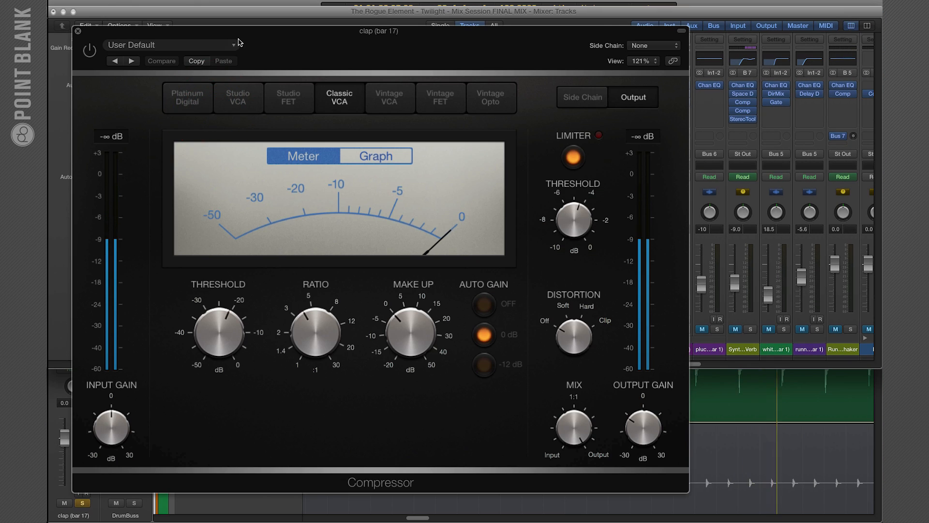
drag(238, 33, 310, 35)
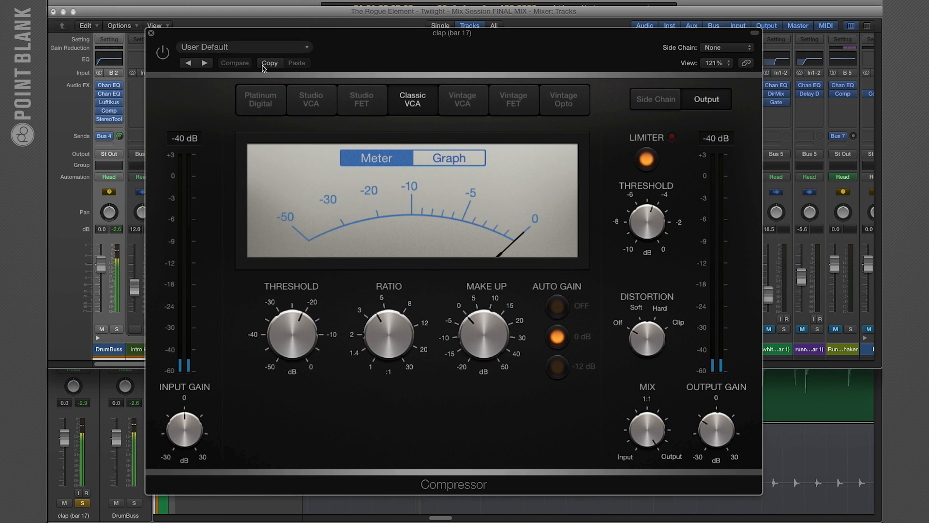
click(165, 55)
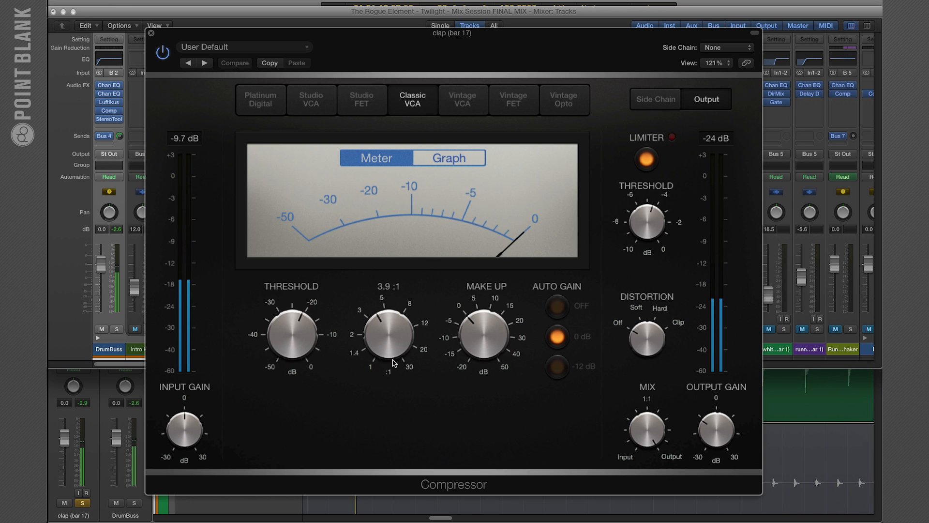
mouse_move(291, 314)
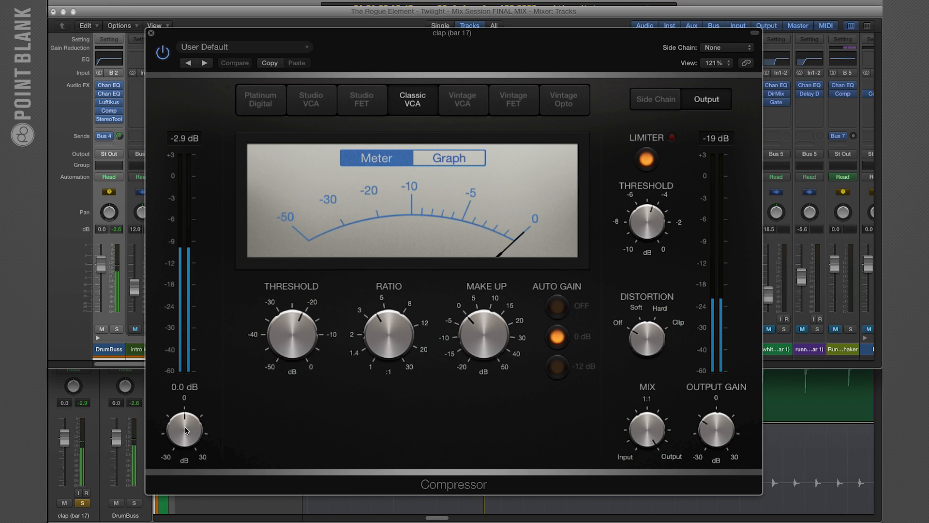
mouse_move(712, 447)
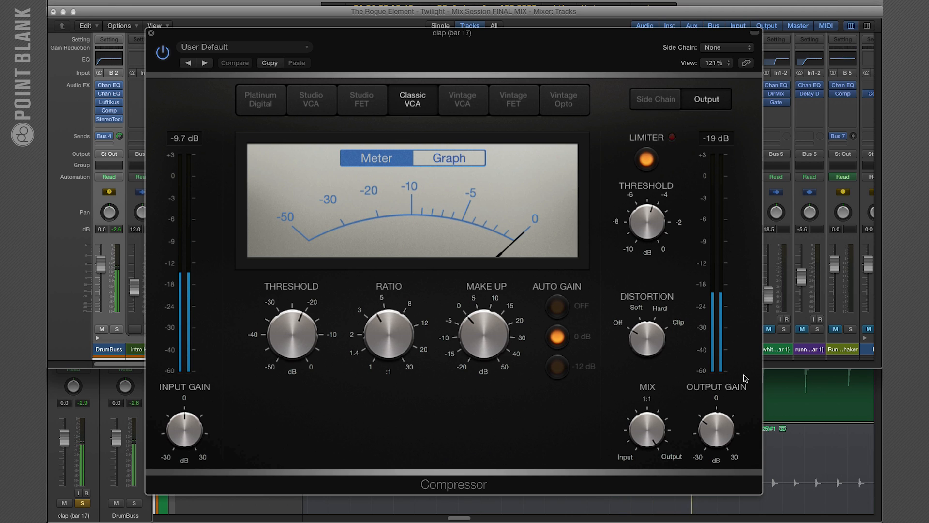
mouse_move(185, 388)
mouse_move(707, 431)
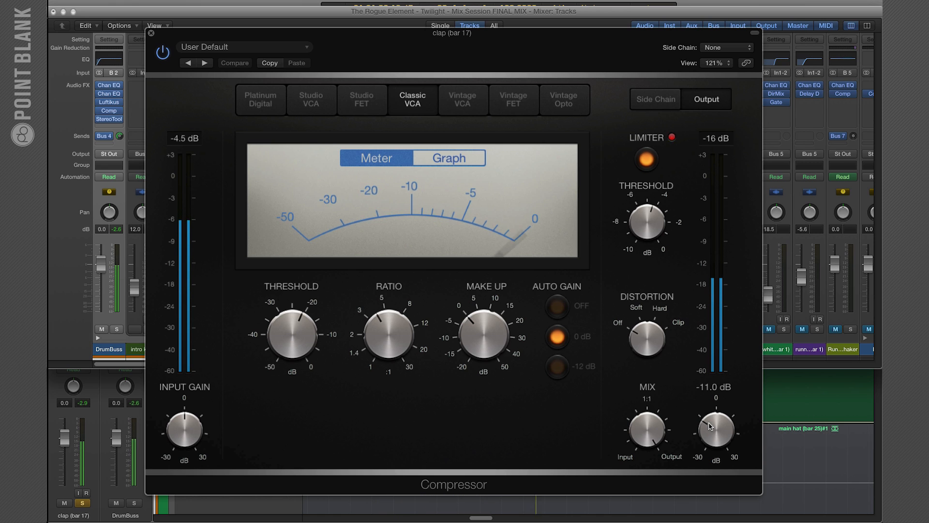
click(150, 33)
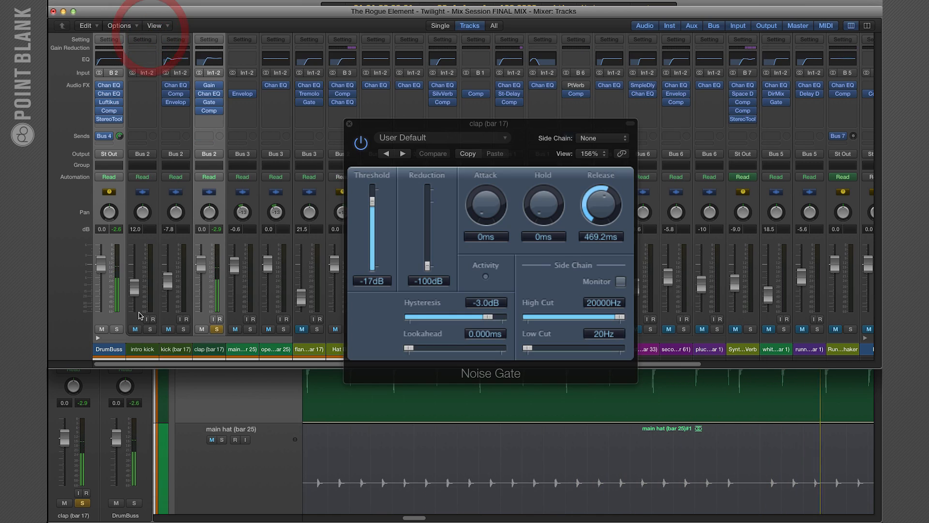
Solo the kick (bar 17) together with the clap, clear the solos and close the Noise Gate window.
click(184, 330)
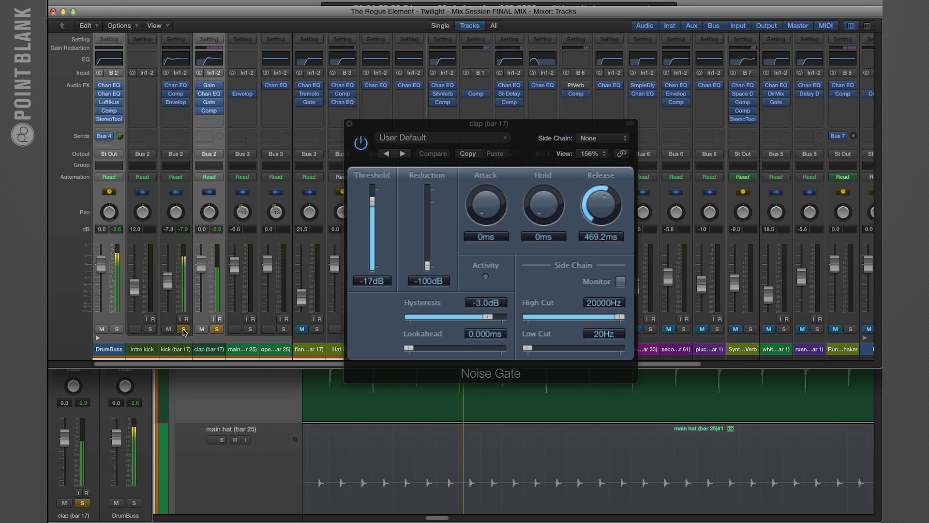
click(184, 330)
click(349, 123)
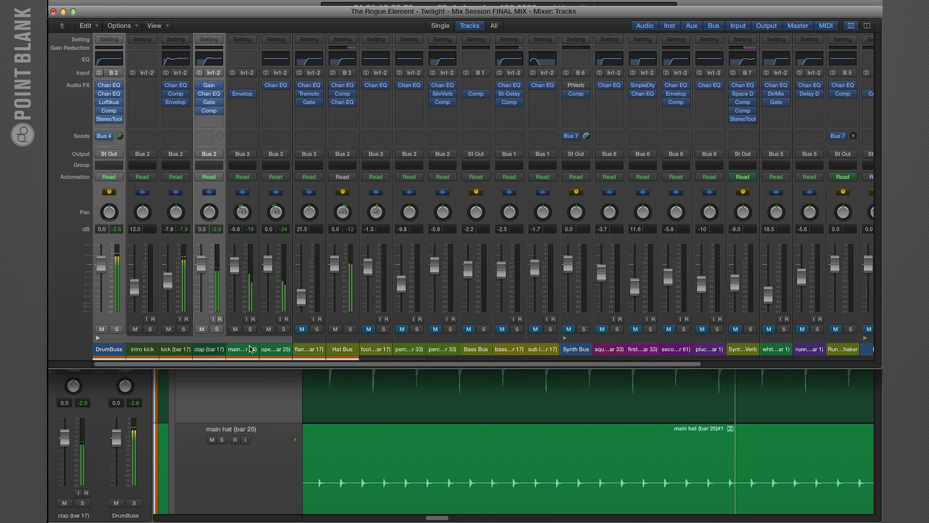
Close the mixer, show the whole arrangement and unmute the flange hat, foot hat, perc hat and percussive tracks.
click(54, 11)
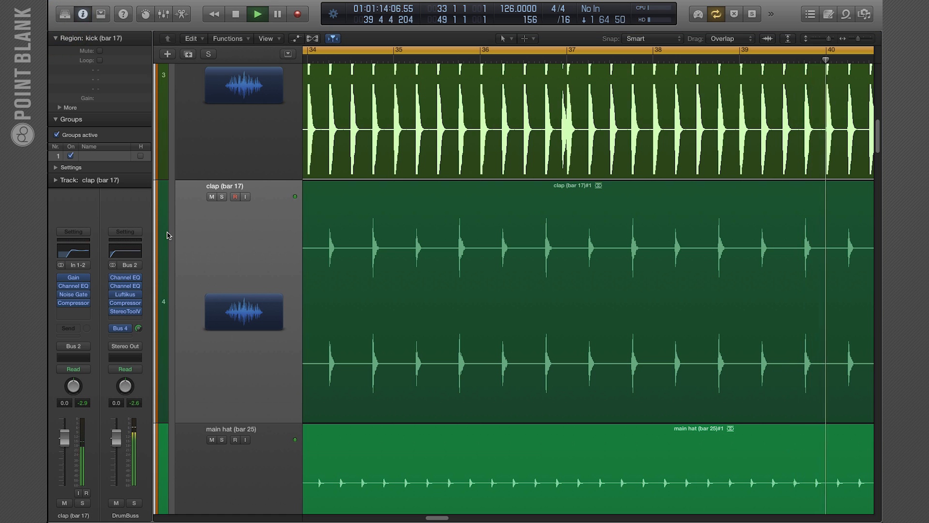
ctrl+alt+click(468, 232)
ctrl+alt+click(472, 235)
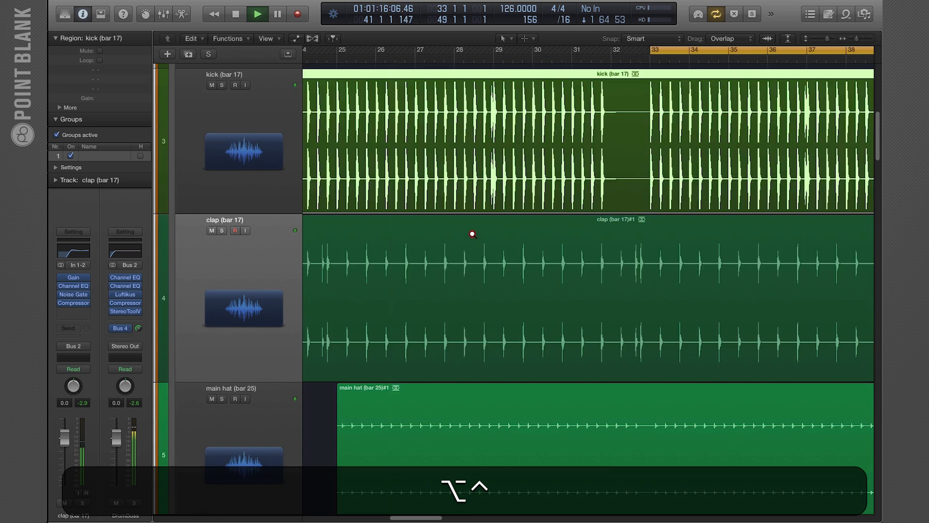
ctrl+alt+click(472, 235)
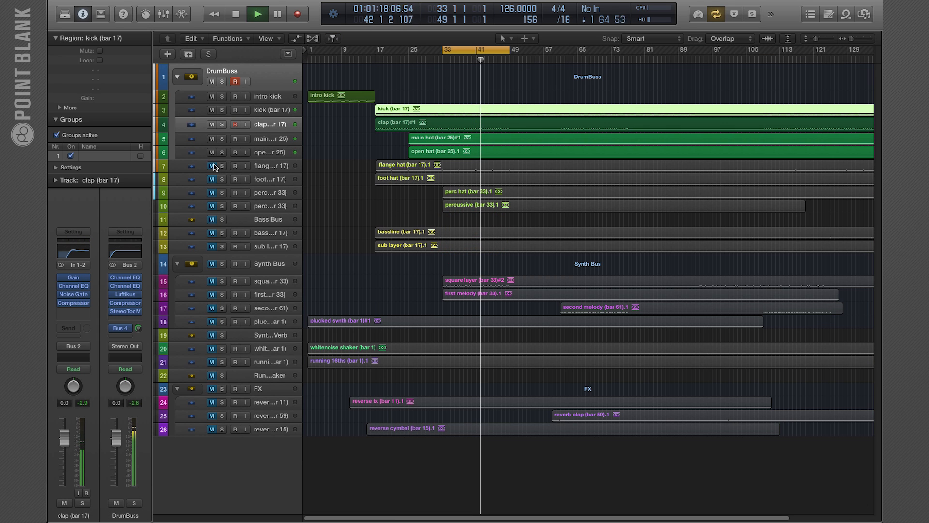
drag(212, 165, 211, 206)
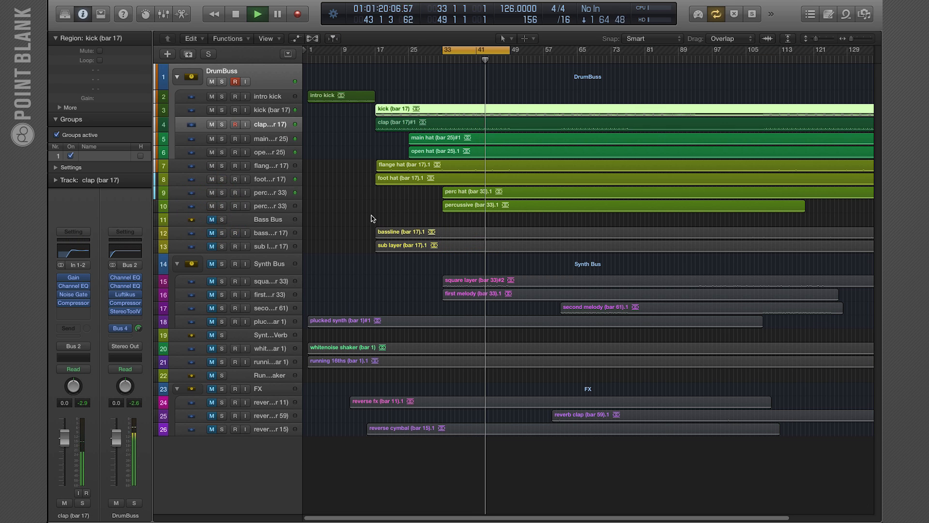
Reopen the mixer and solo the Hat Bus and main hat (bar 25) channels.
key(super+2)
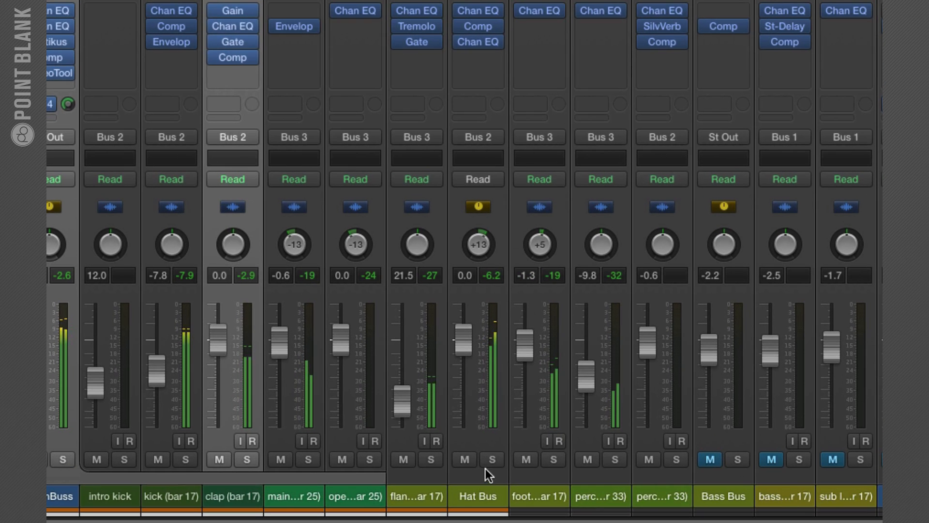
click(381, 358)
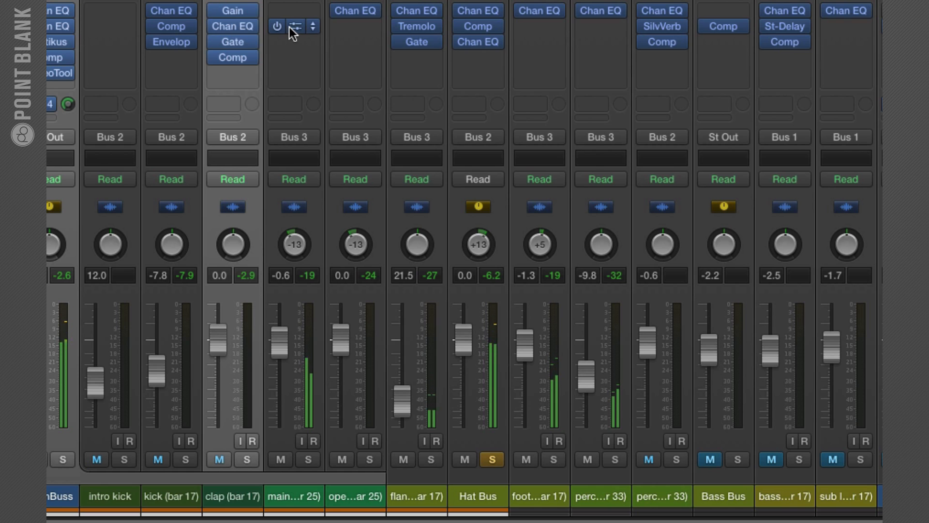
click(309, 456)
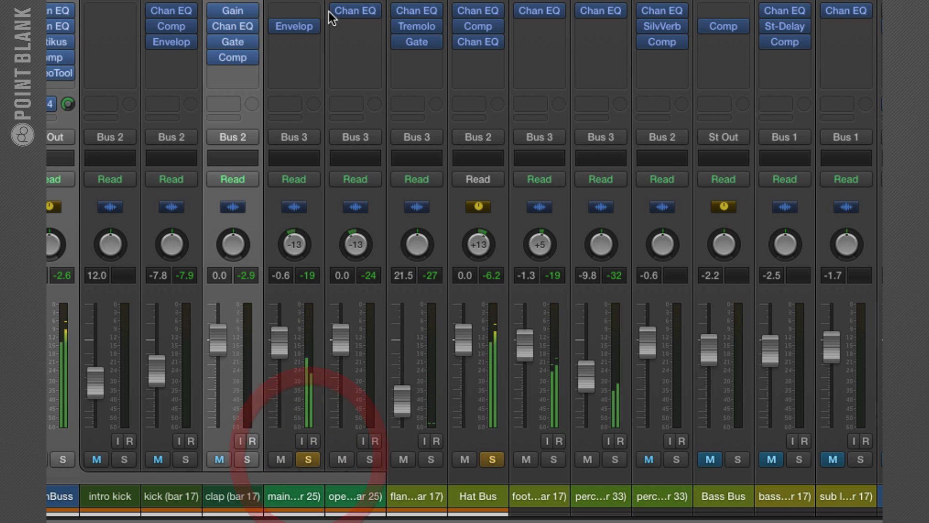
Compare the main hat with its Enveloper bypassed and re-enabled, removing the Hat Bus solo and the main hat solo.
click(279, 24)
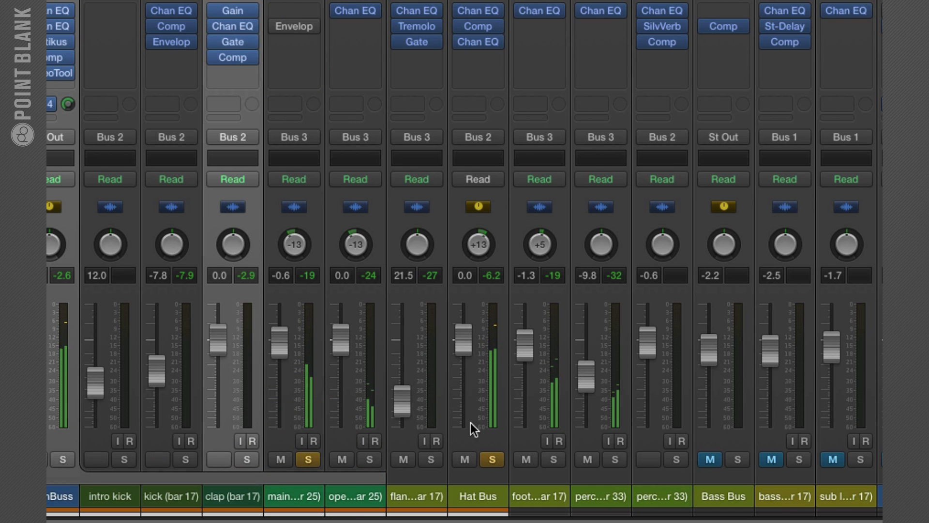
click(492, 459)
click(274, 26)
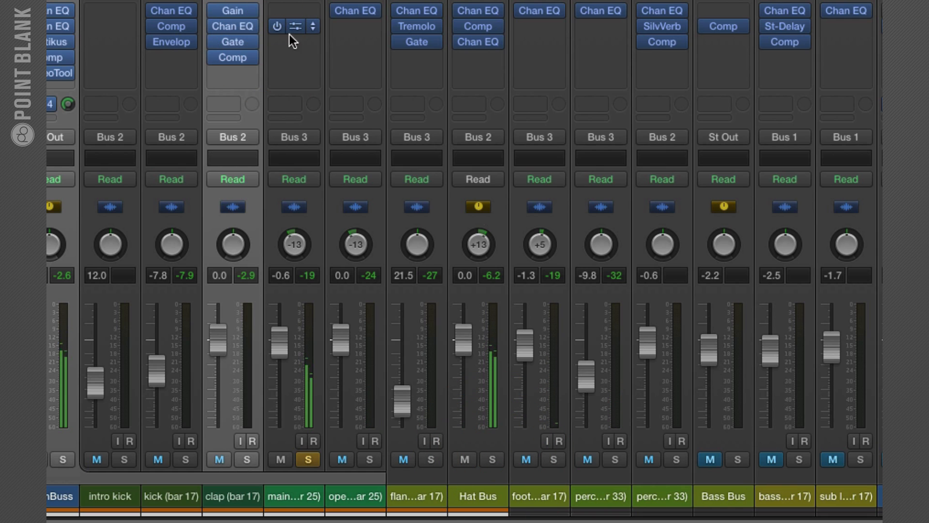
click(306, 457)
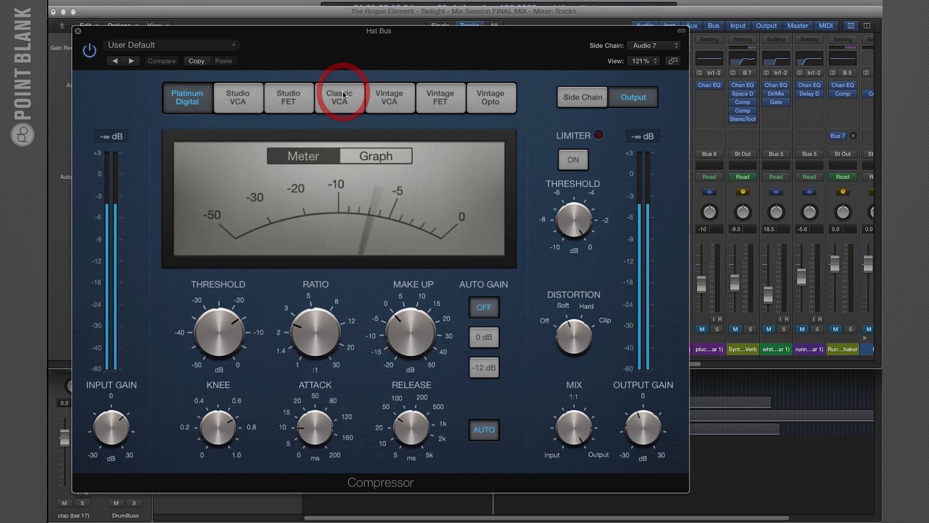
Inspect the Hat Bus Compressor and its side-chain source, close its window and raise the flange hat (bar 17) fader to -20.0 dB.
click(344, 94)
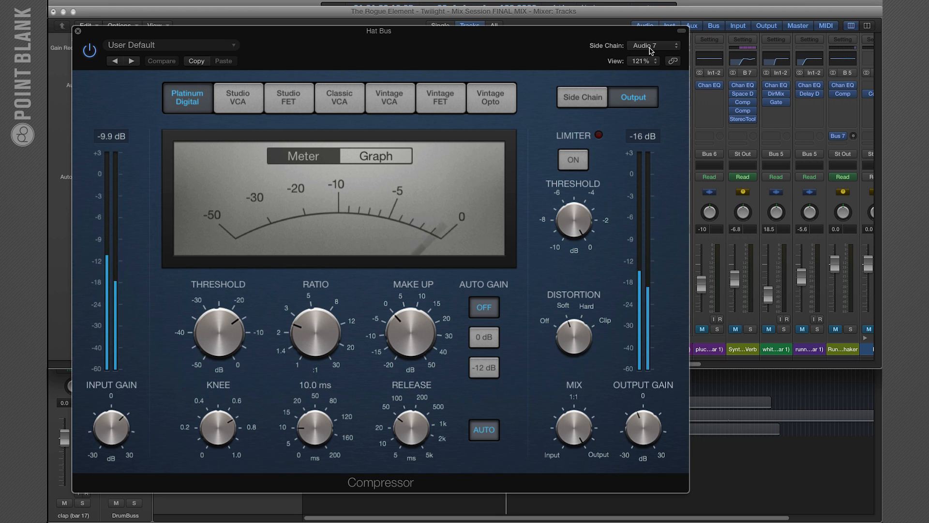
click(78, 31)
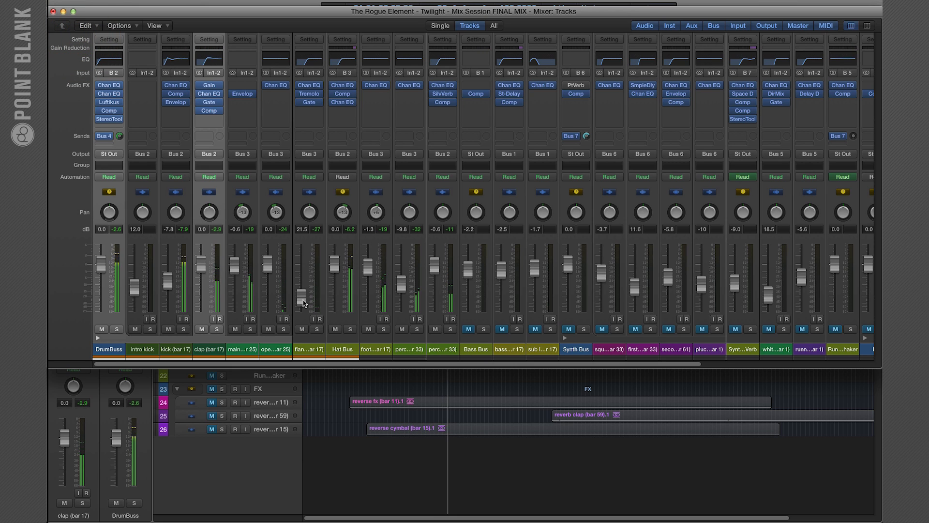
drag(300, 296, 300, 295)
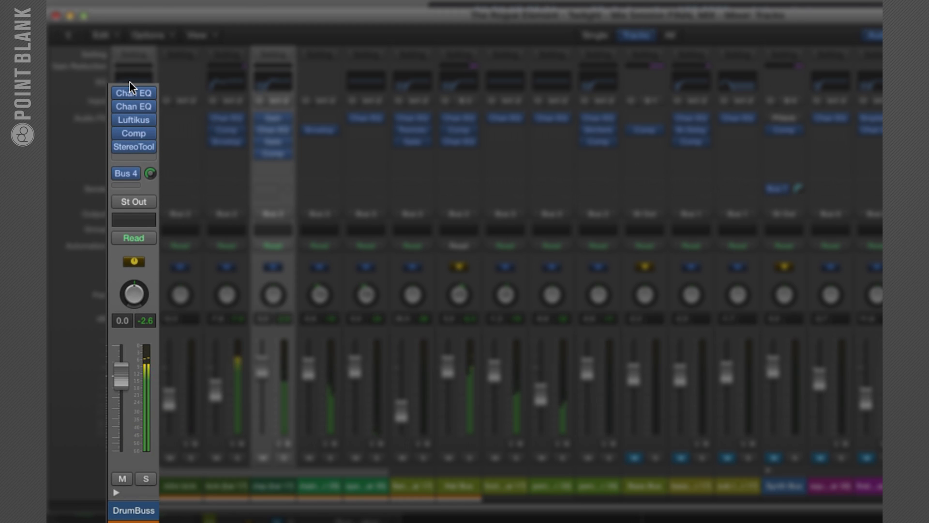
Open both DrumBuss Channel EQs one above the other, compare their Mid Only and Side Only curves, and close both windows.
click(134, 93)
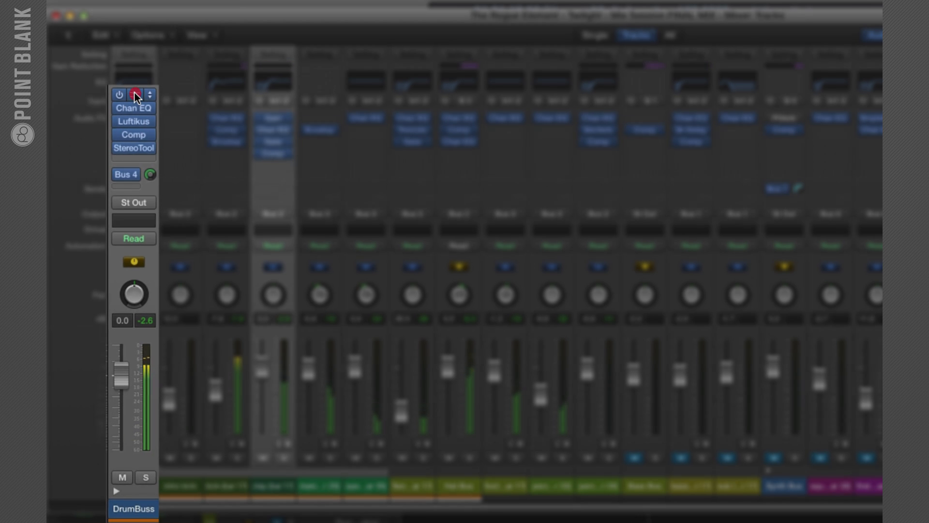
drag(199, 34, 702, 85)
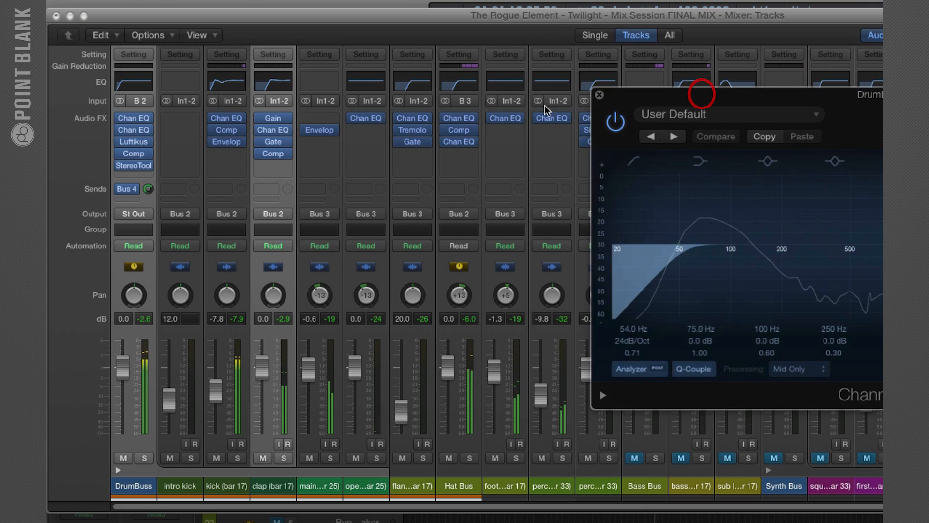
click(133, 130)
drag(353, 58, 688, 416)
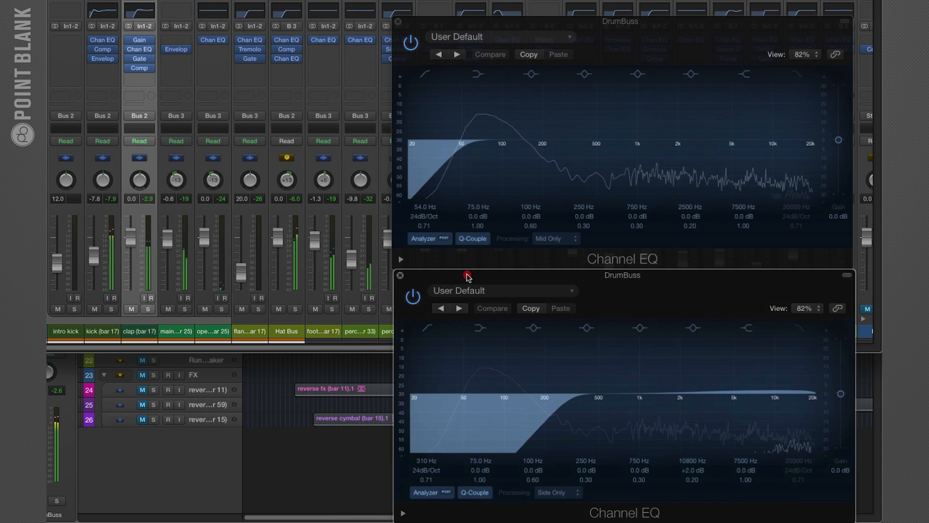
click(467, 276)
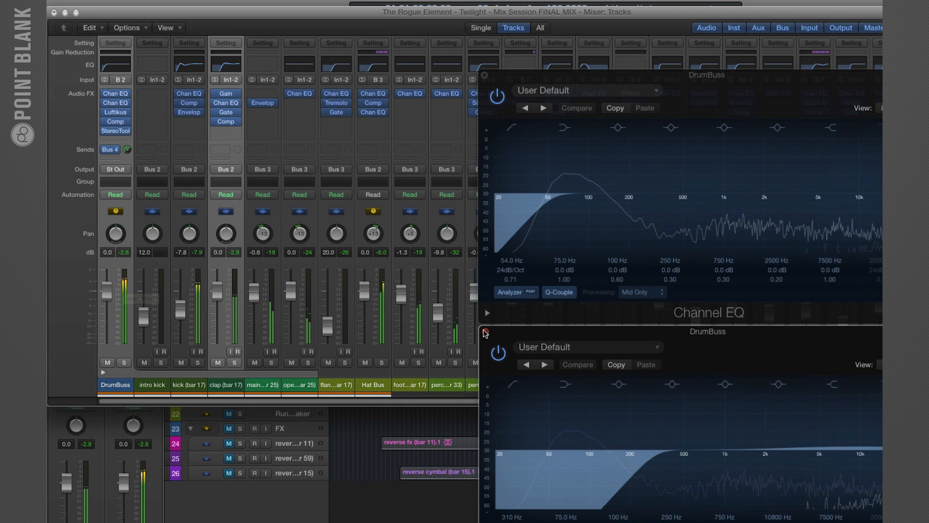
click(485, 332)
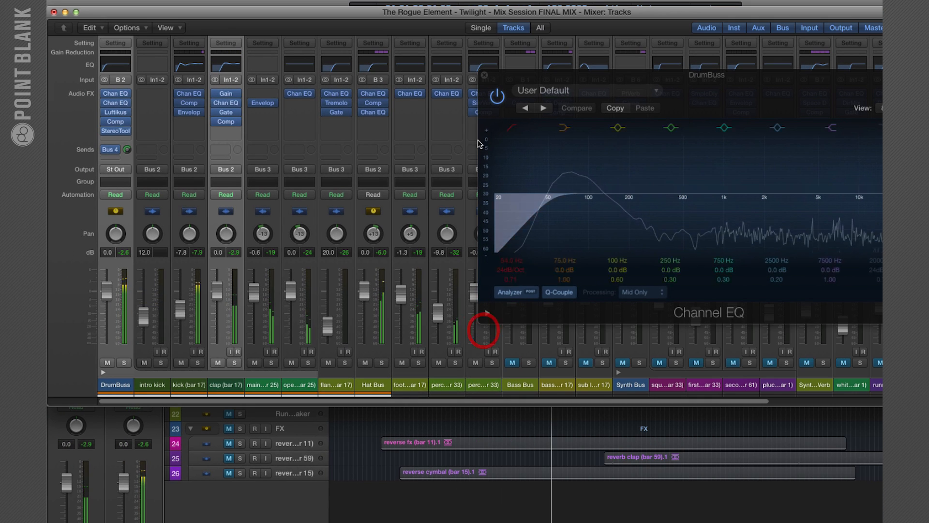
click(485, 75)
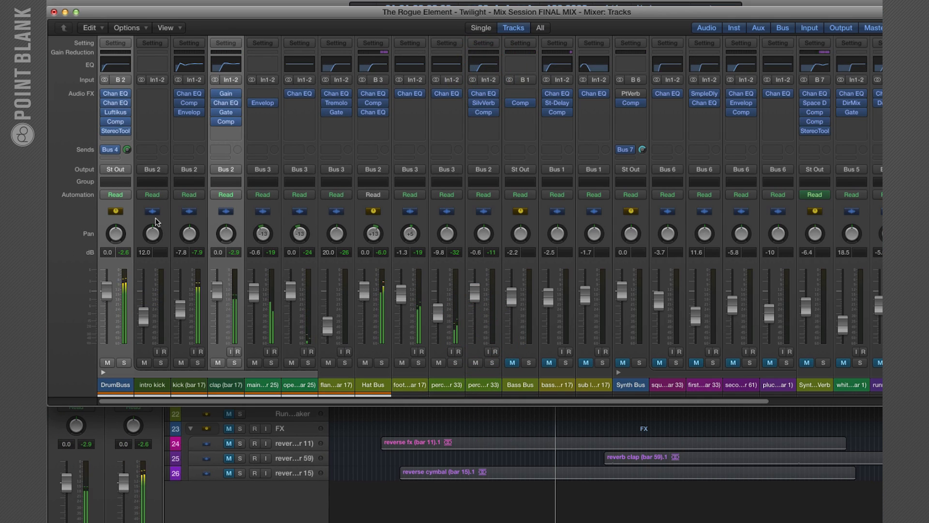
Open the Luftikus EQ on the DrumBuss channel, move its window clear and compare the sound with it bypassed and enabled.
click(115, 112)
drag(178, 35, 443, 228)
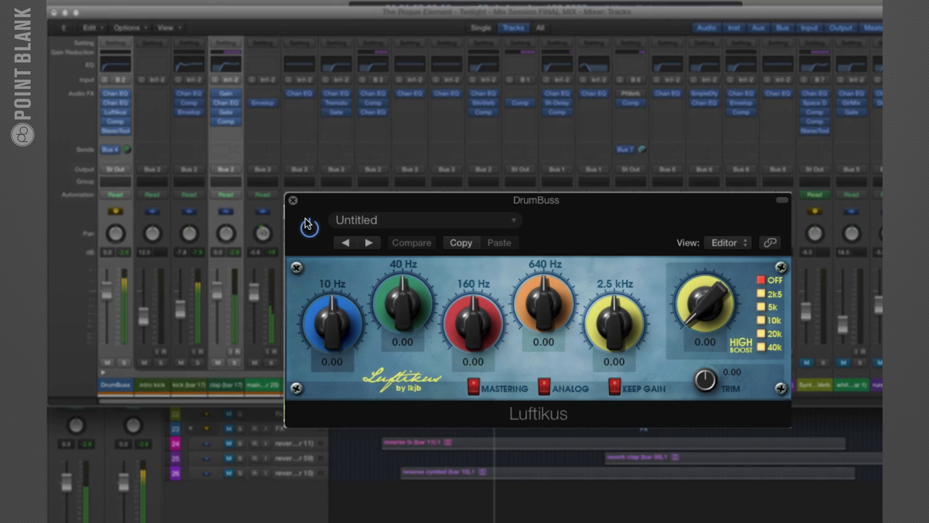
click(357, 244)
click(228, 198)
click(228, 198)
click(228, 198)
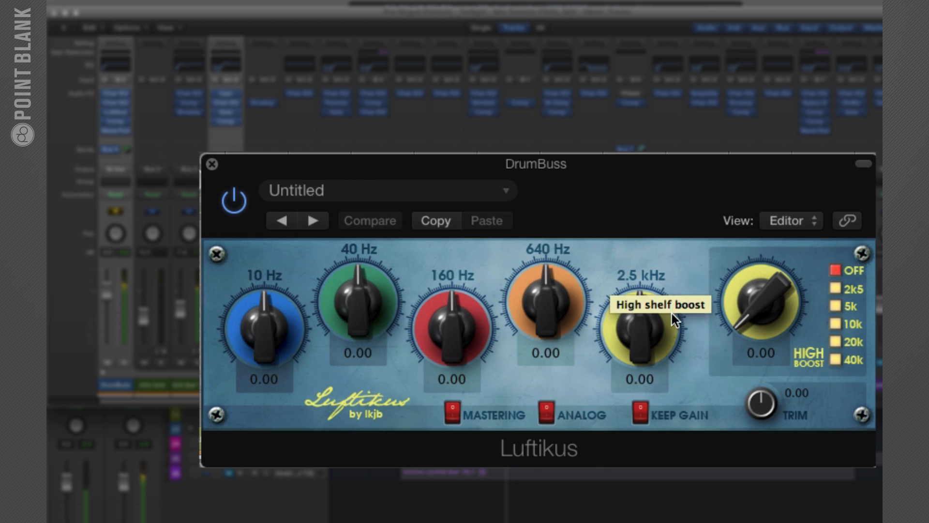
Set Luftikus's High Boost to 10k at 3.20, compare it bypassed and enabled, and close its window.
click(841, 322)
drag(758, 310, 745, 239)
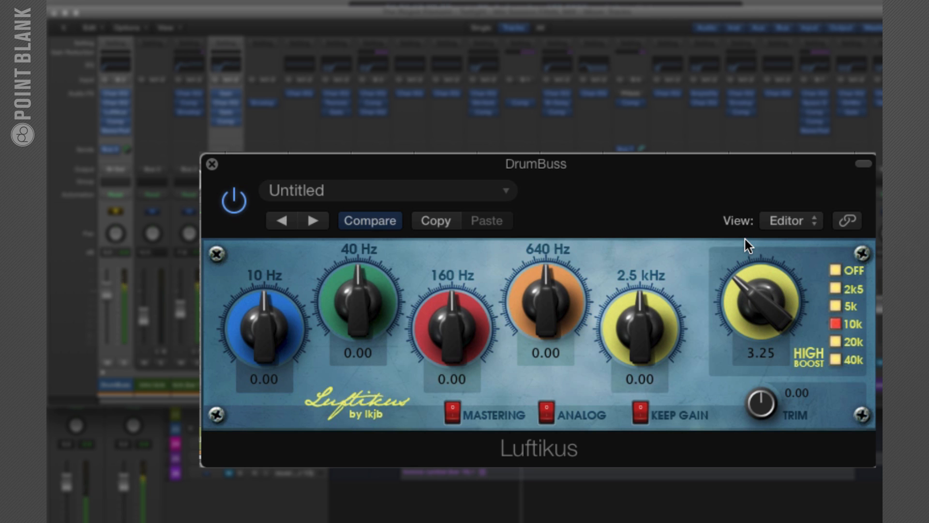
click(755, 311)
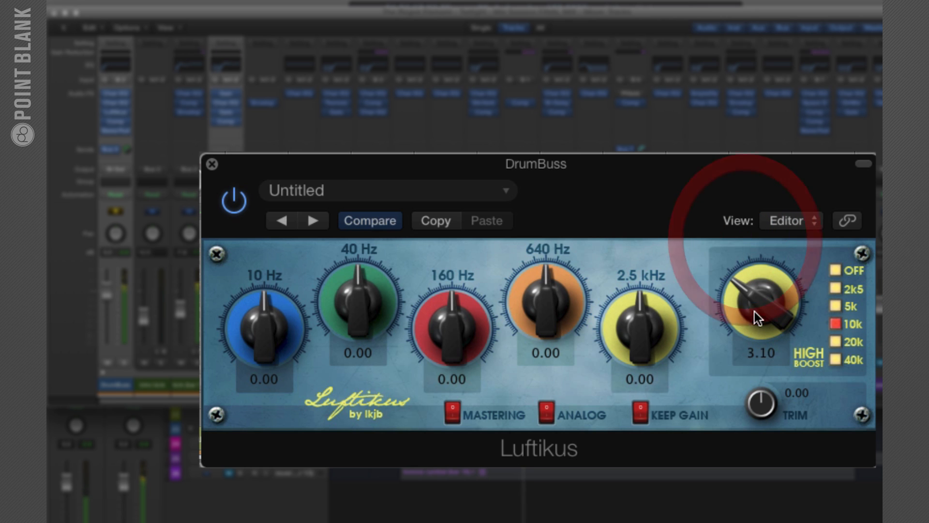
click(235, 201)
click(235, 201)
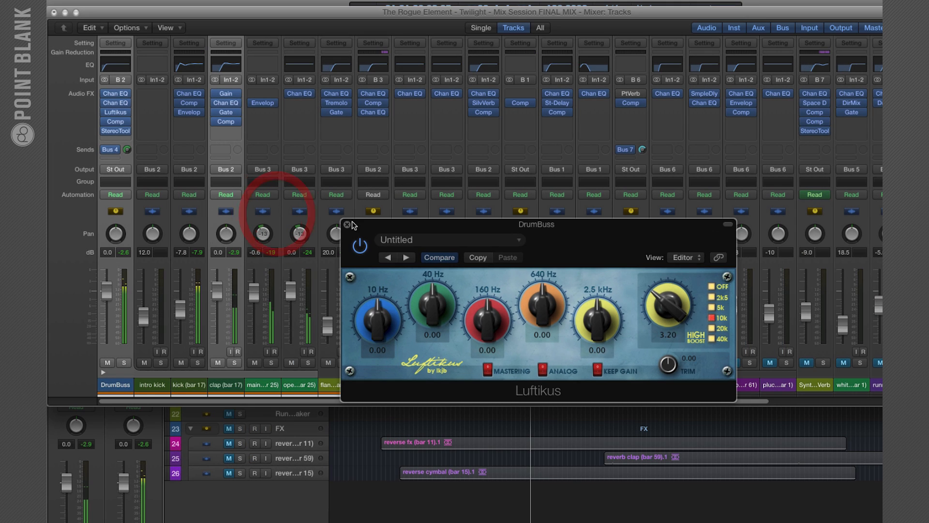
click(347, 226)
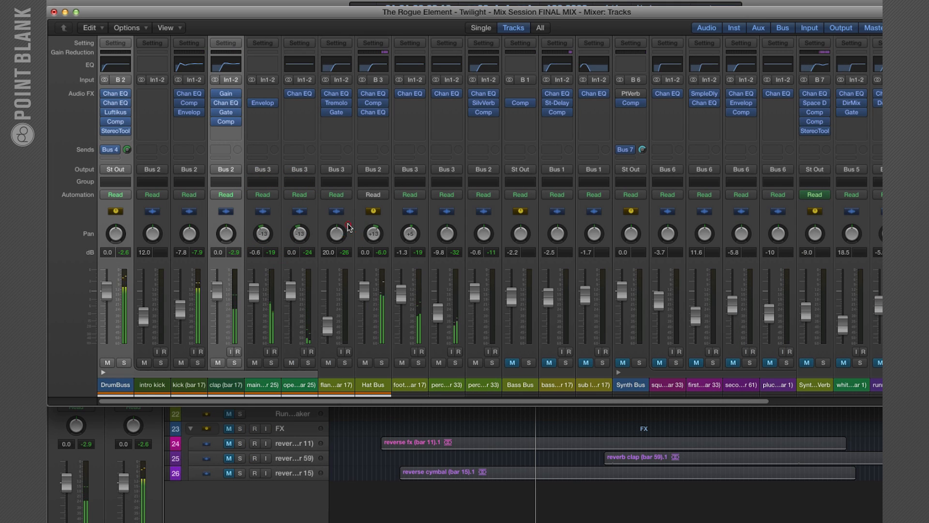
Bypass the Compressor on the DrumBuss channel and set the DrumBuss Stereo Tool's Width to 0.09 dB.
click(116, 125)
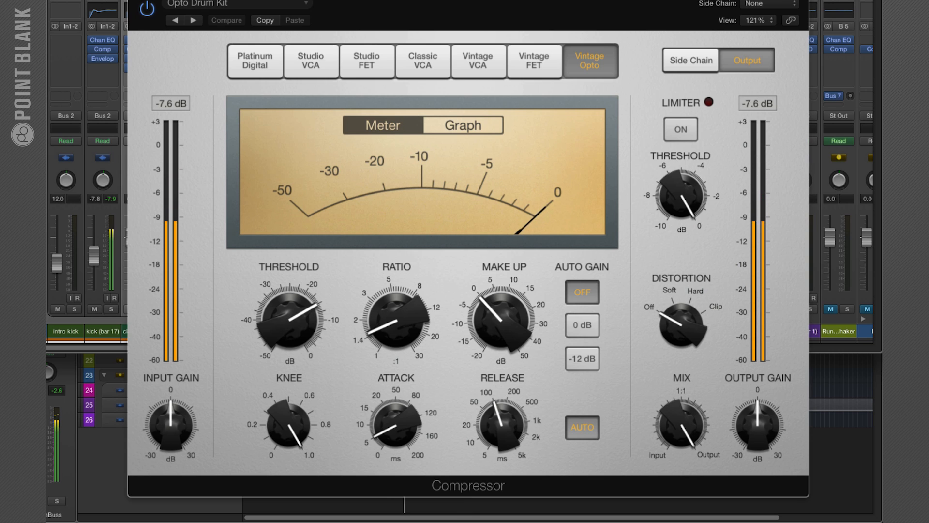
click(146, 10)
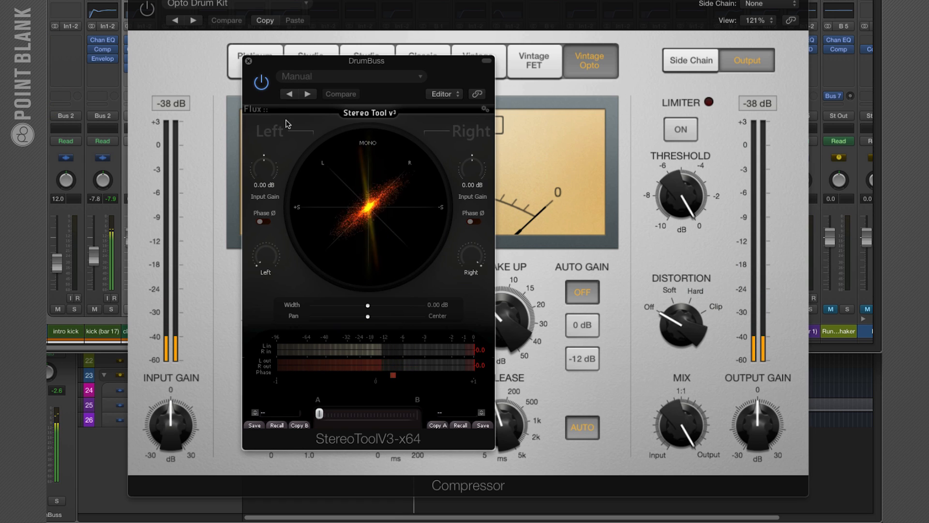
drag(307, 63, 311, 58)
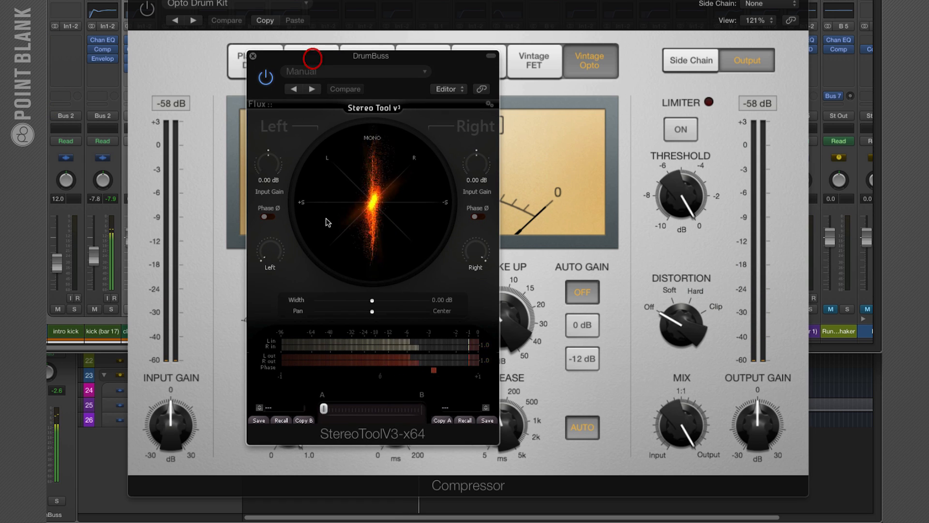
drag(373, 300, 383, 304)
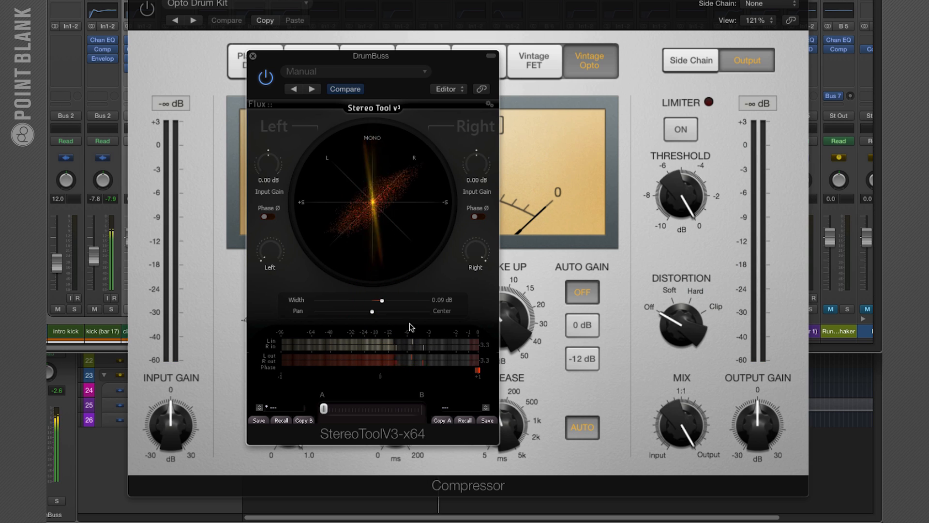
Compare the DrumBuss with Stereo Tool bypassed and enabled, close both plug-in windows and re-enable the Compressor.
click(264, 77)
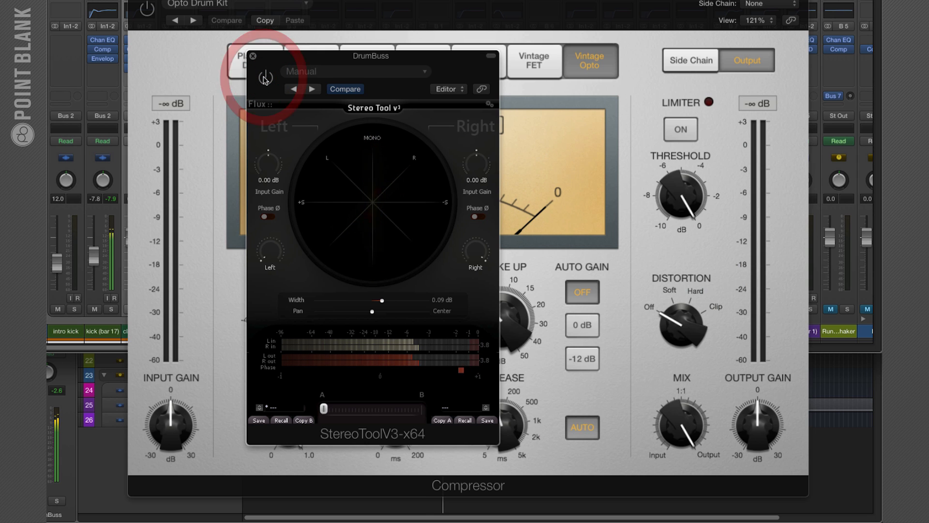
click(264, 79)
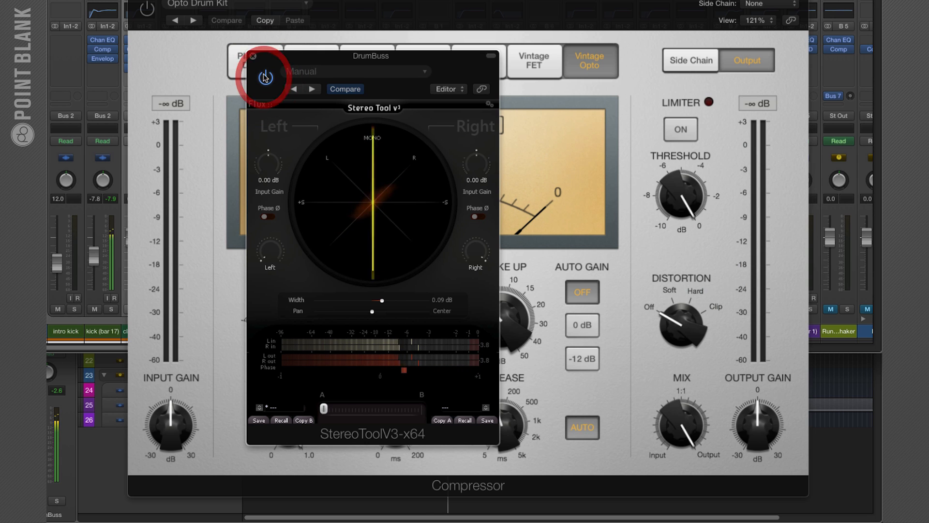
click(253, 55)
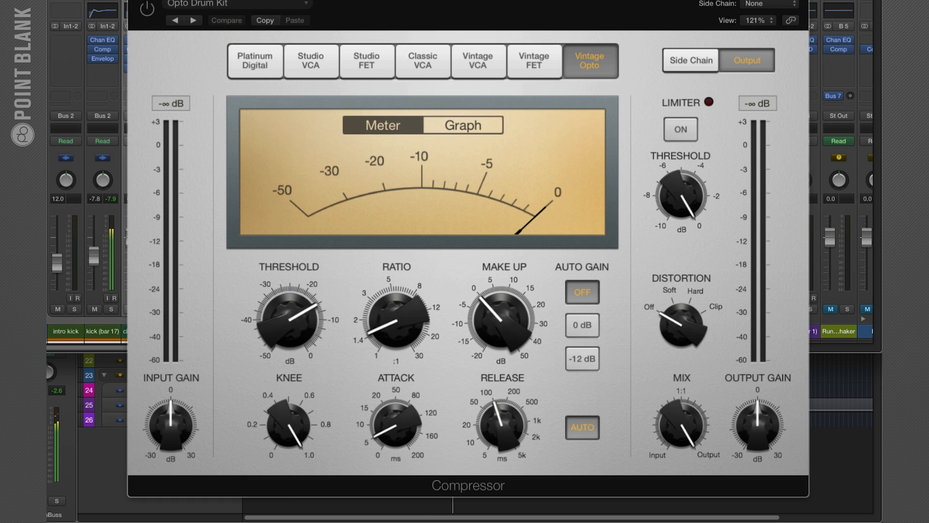
key(super+w)
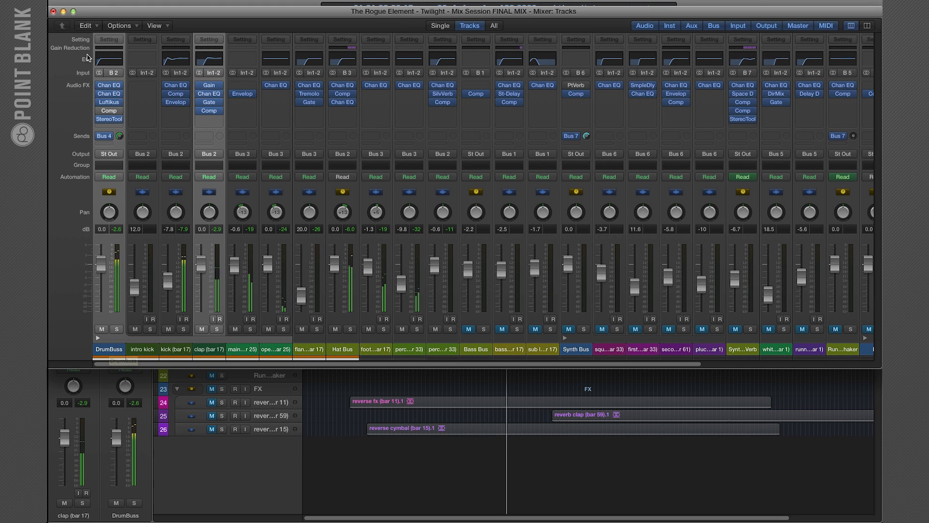
click(100, 111)
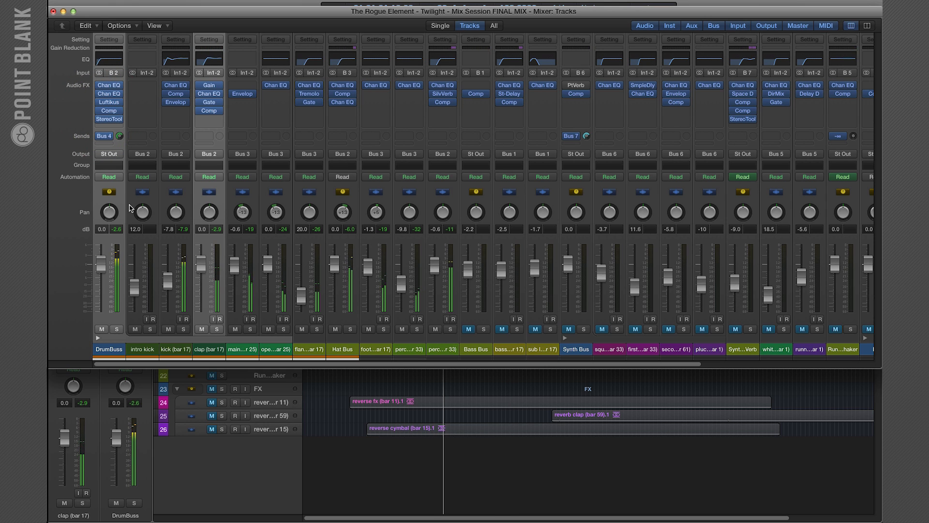
Compare the sub layer (bar 17) with its Channel EQ bypassed and enabled, inspect the EQ curve and close its window.
click(53, 11)
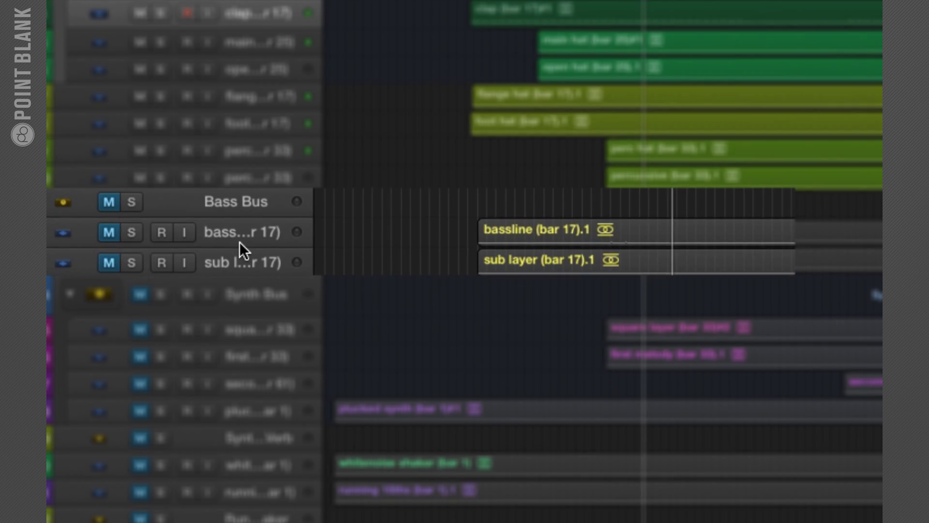
key(super+2)
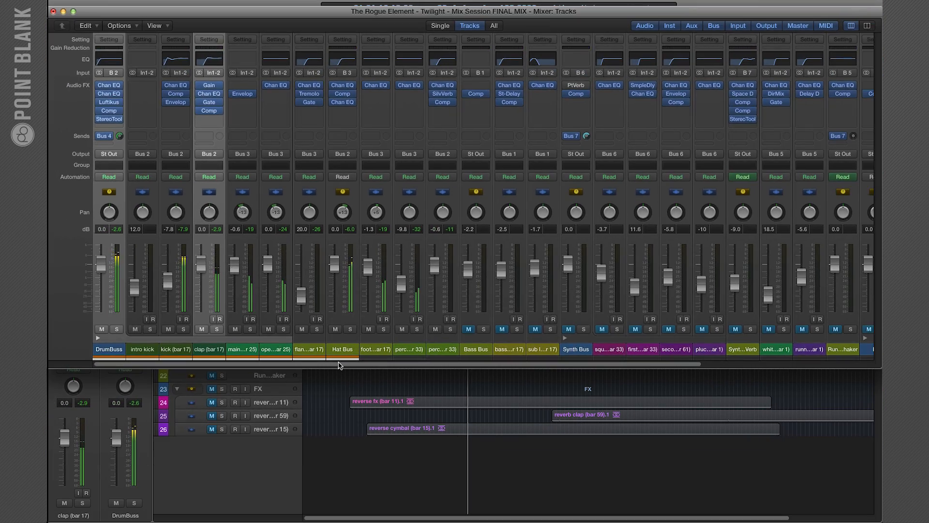
drag(341, 364, 404, 363)
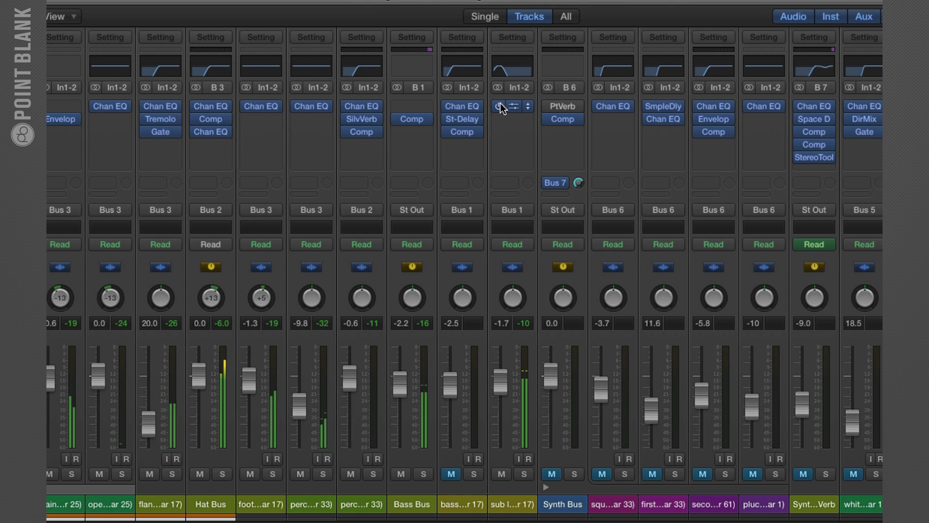
click(498, 105)
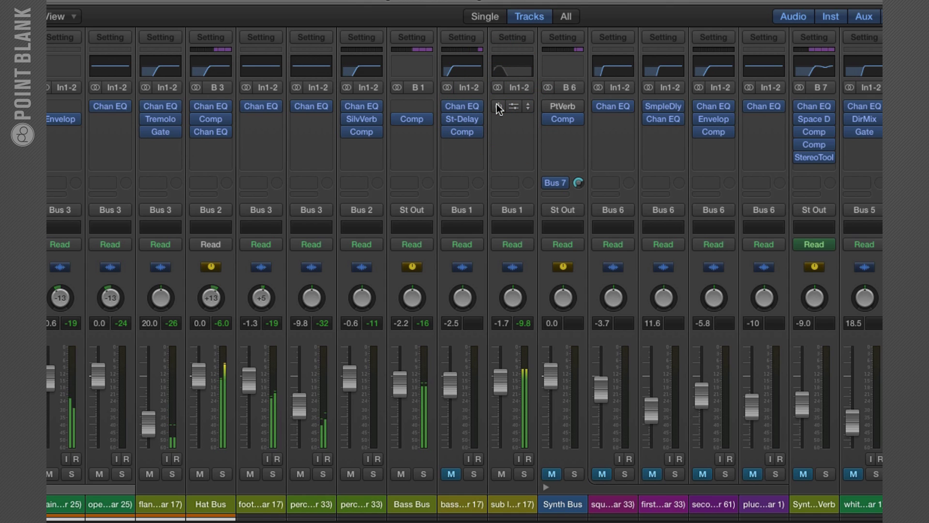
double_click(509, 69)
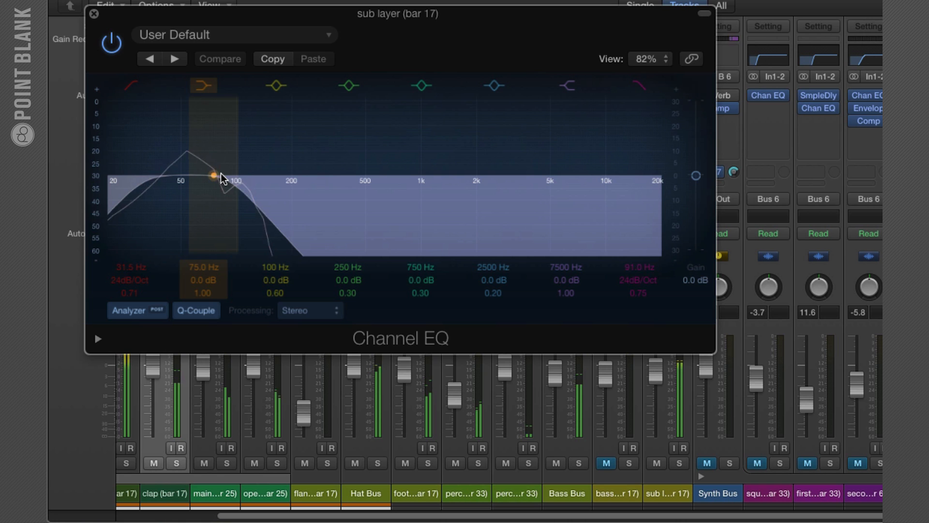
click(94, 17)
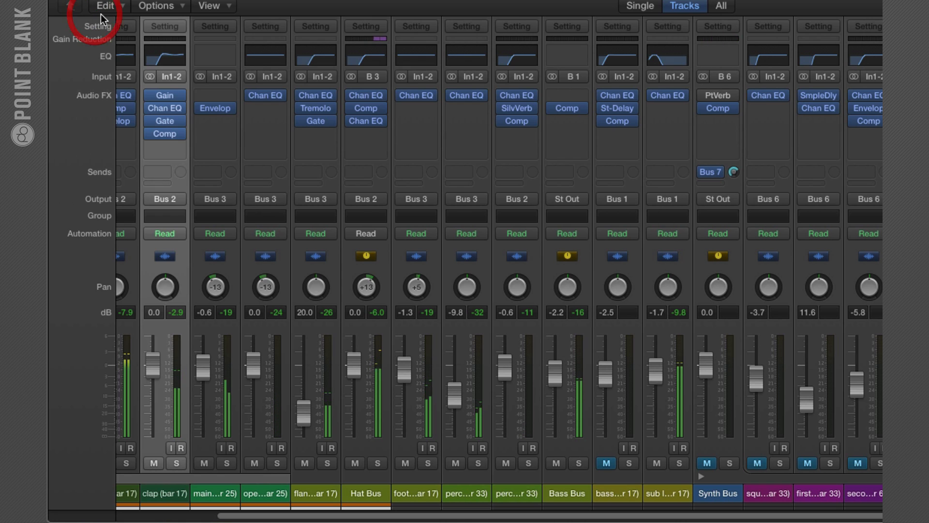
Unmute the bassline (bar 17), solo it while inspecting its Channel EQ curve, and unsolo it.
click(605, 464)
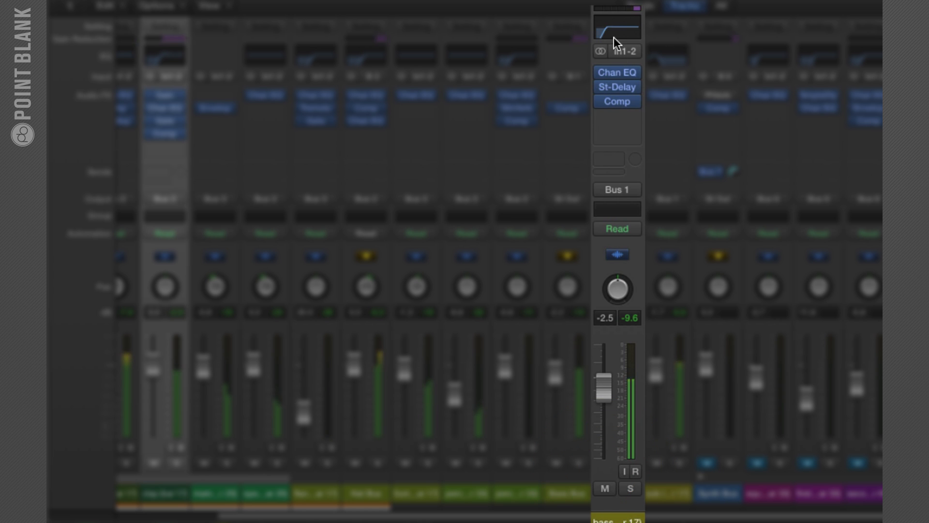
click(629, 463)
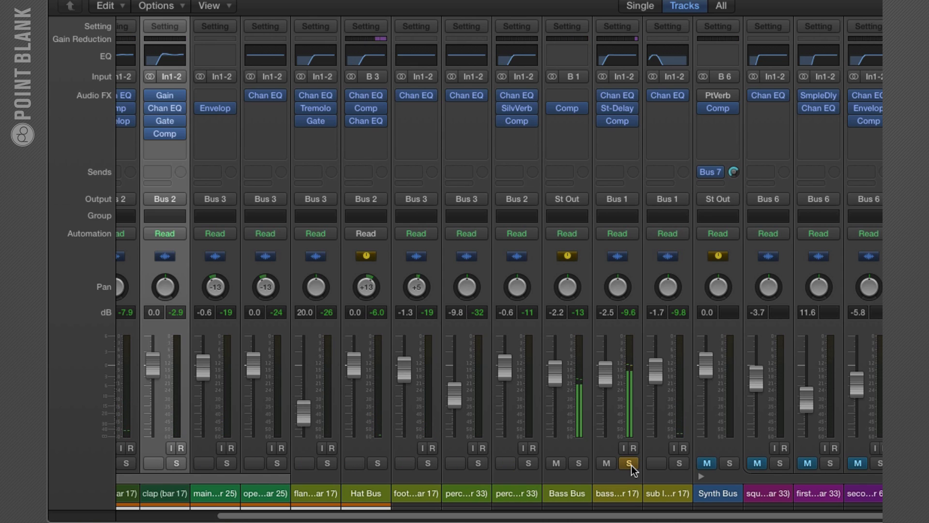
click(617, 60)
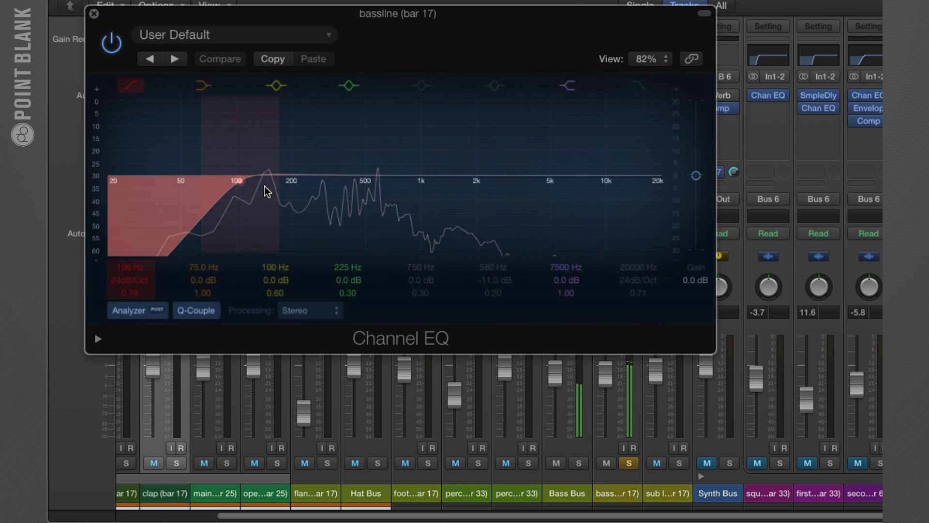
click(94, 14)
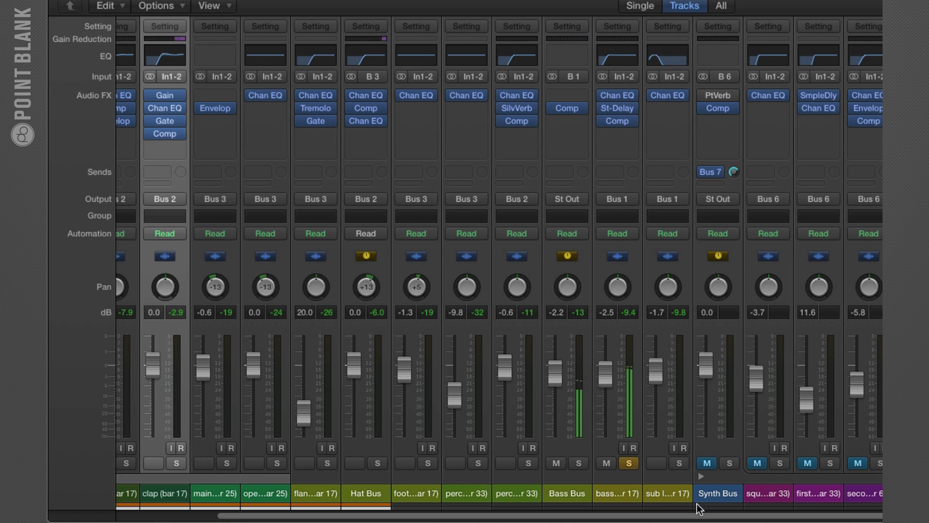
click(630, 464)
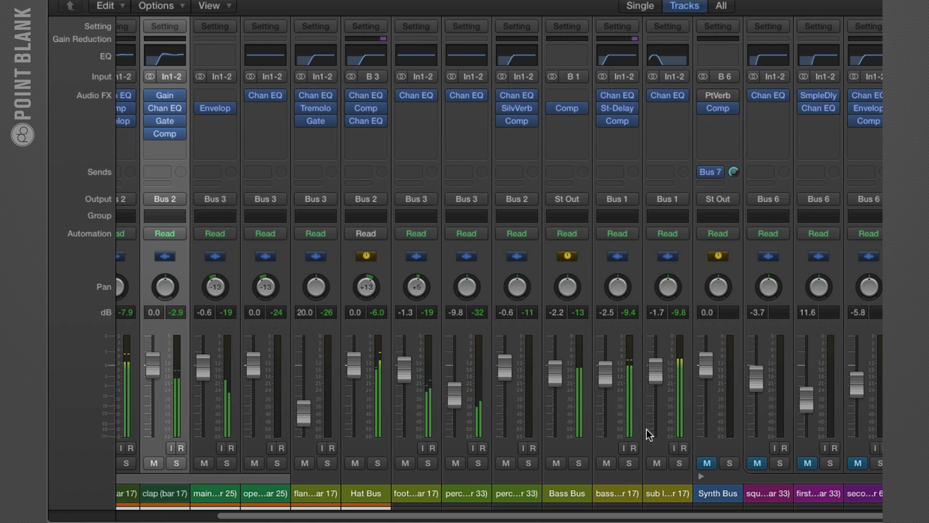
Inspect the Stereo Delay on the soloed bassline, compare it bypassed and enabled, and close its window.
click(618, 107)
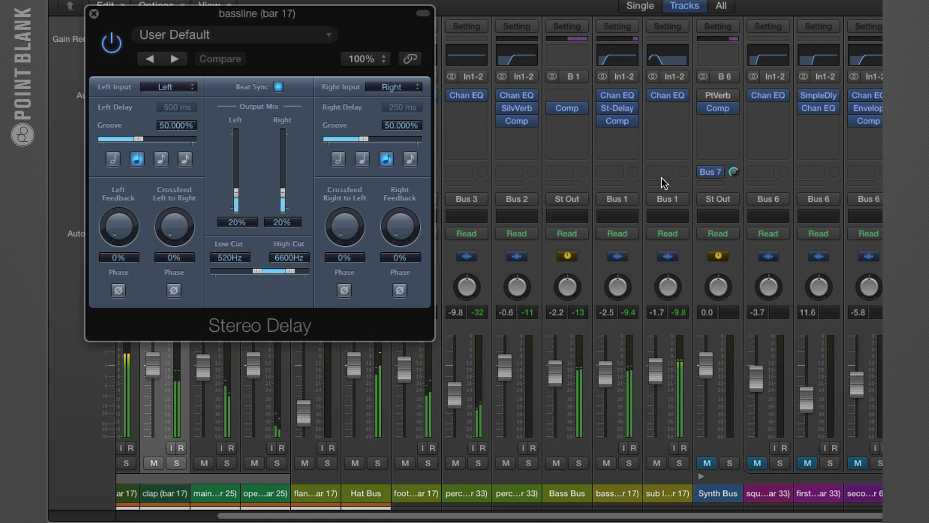
click(629, 463)
mouse_move(605, 106)
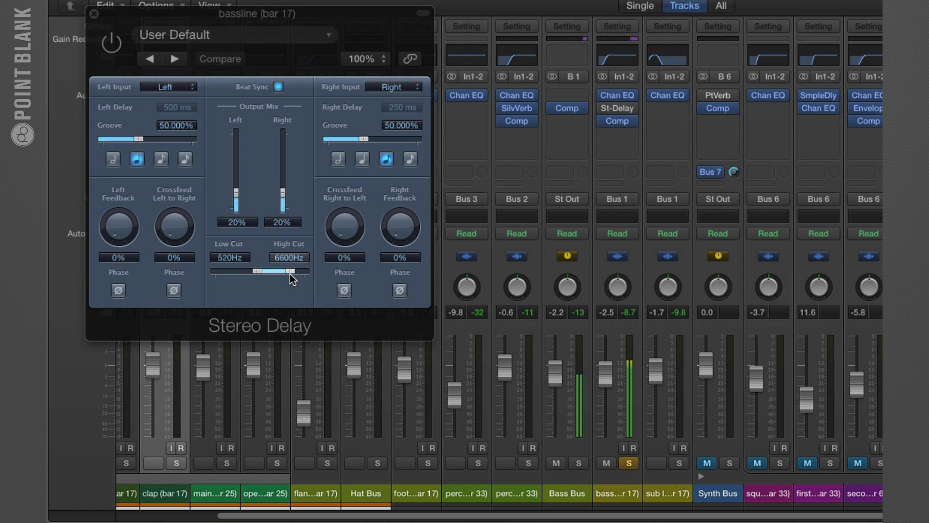
click(112, 43)
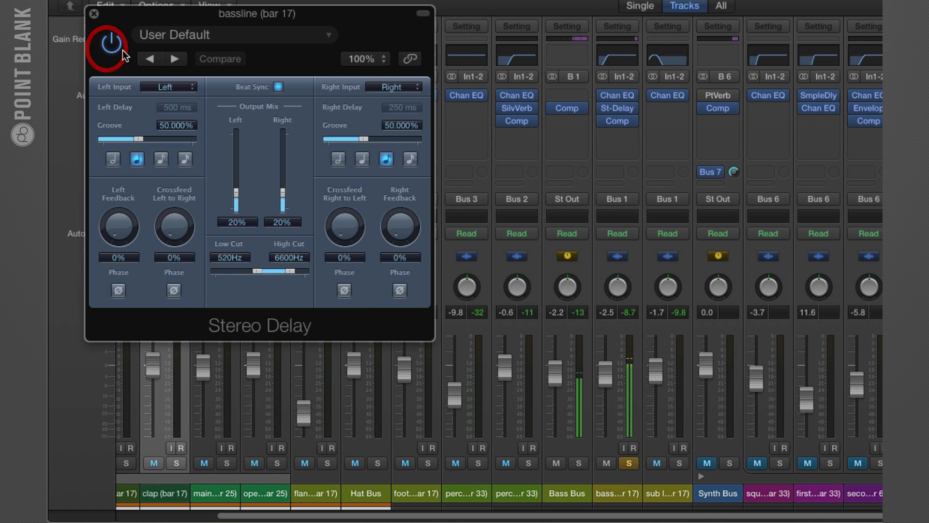
click(94, 14)
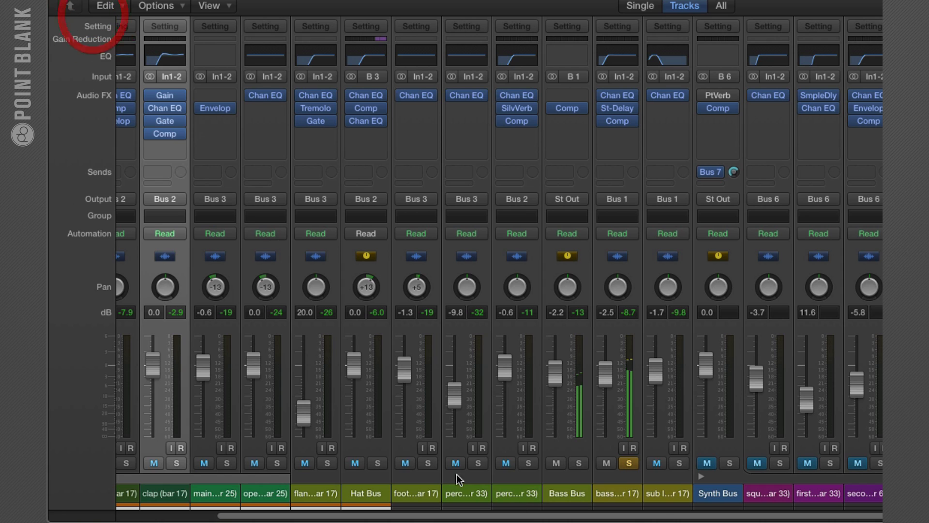
Solo the Bass Bus in place of the bassline, inspect the bassline's Compressor settings and close its window.
click(577, 463)
click(628, 464)
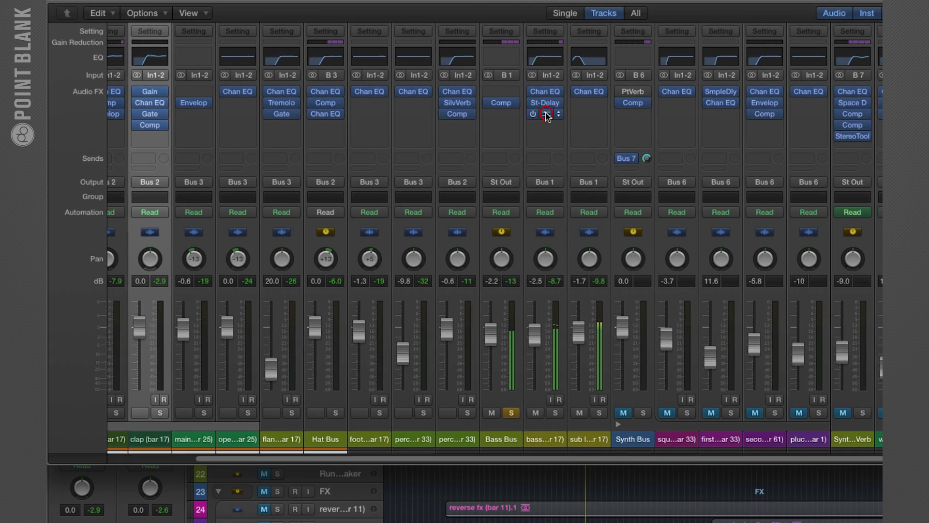
click(619, 120)
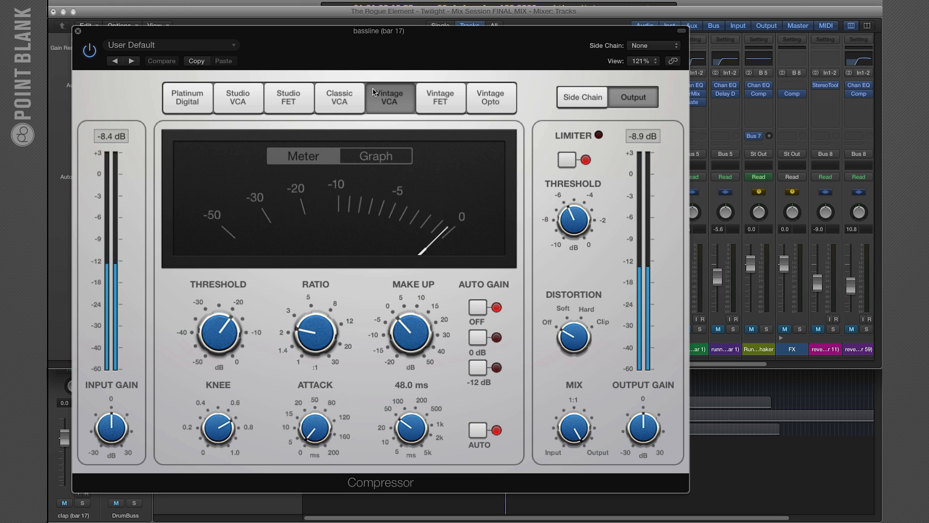
click(78, 32)
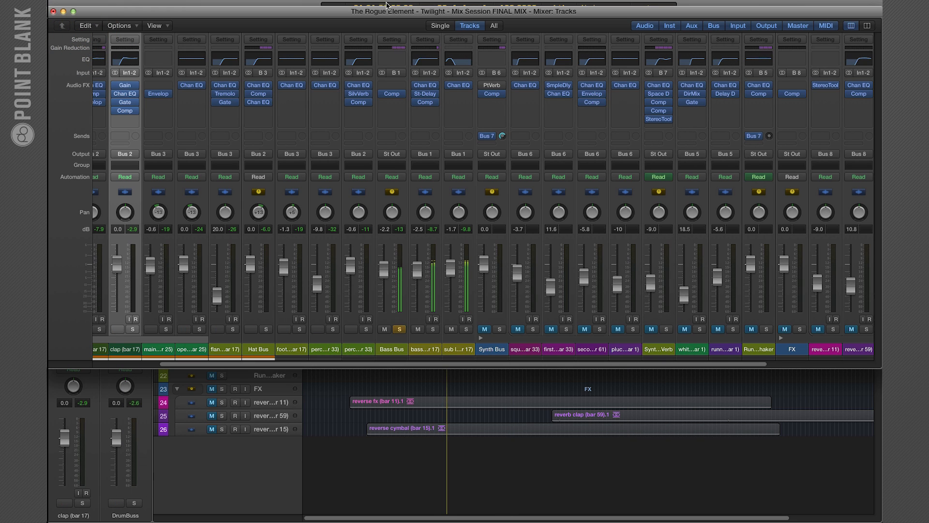
Unsolo the Bass Bus and raise its fader to -1.8 dB.
click(400, 329)
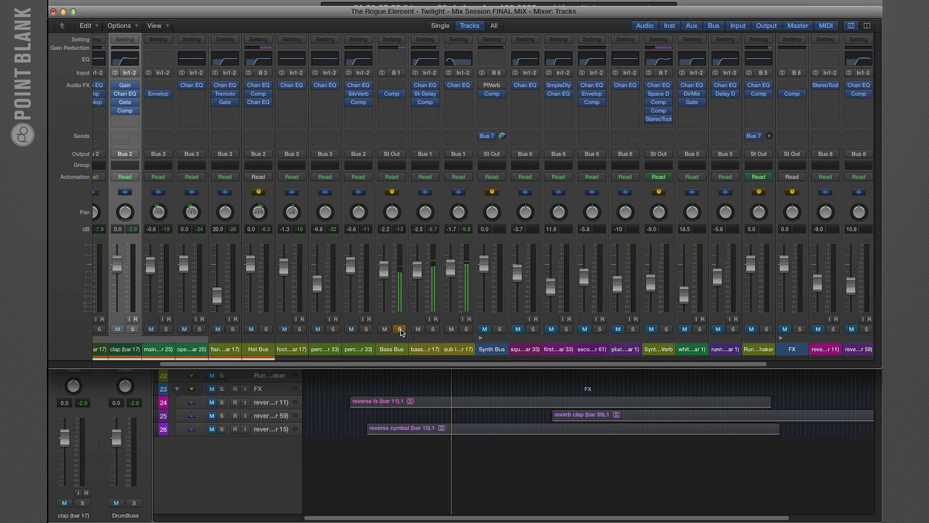
click(399, 329)
drag(358, 364, 145, 358)
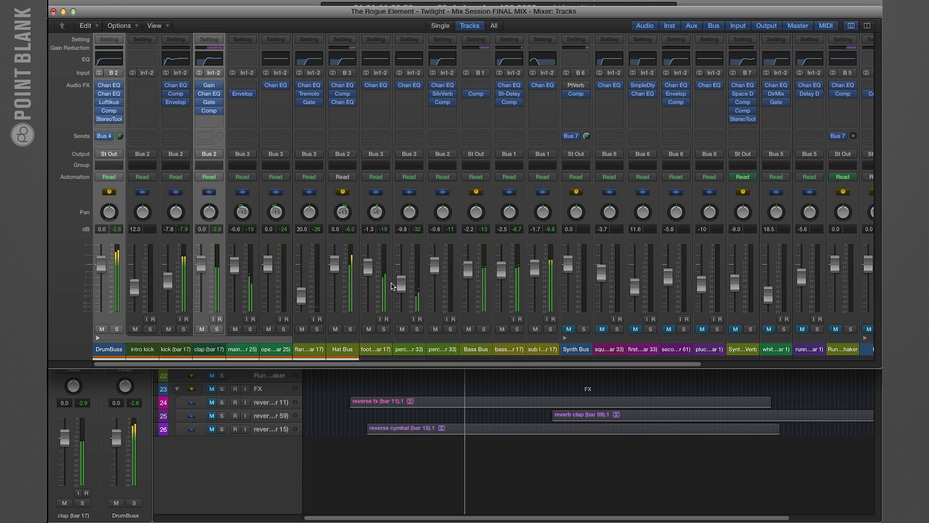
drag(471, 275, 472, 273)
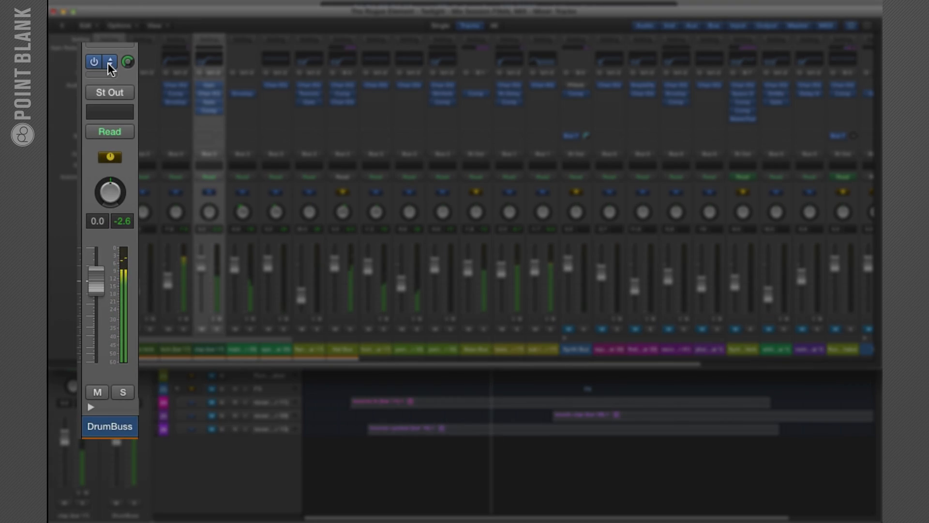
Follow the DrumBuss channel's Bus 4 send to the Drum Verb channel and solo that channel.
click(110, 139)
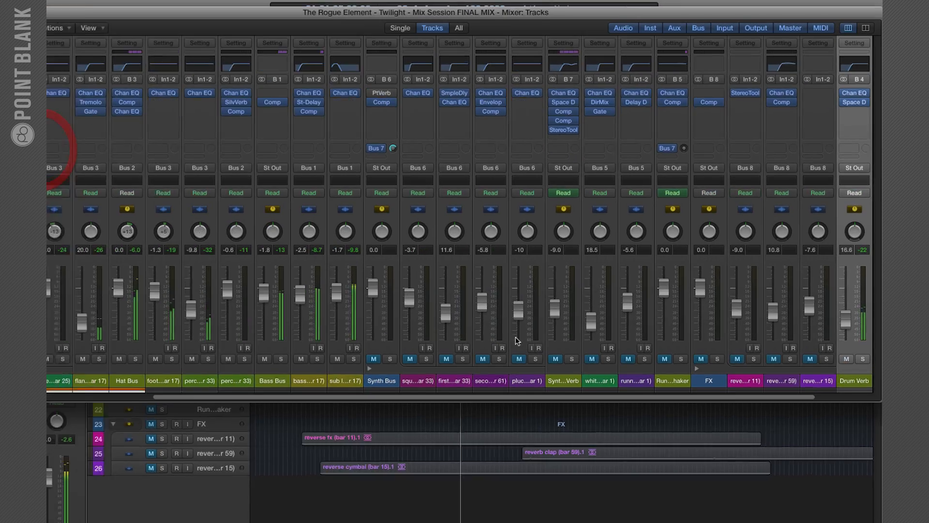
click(857, 463)
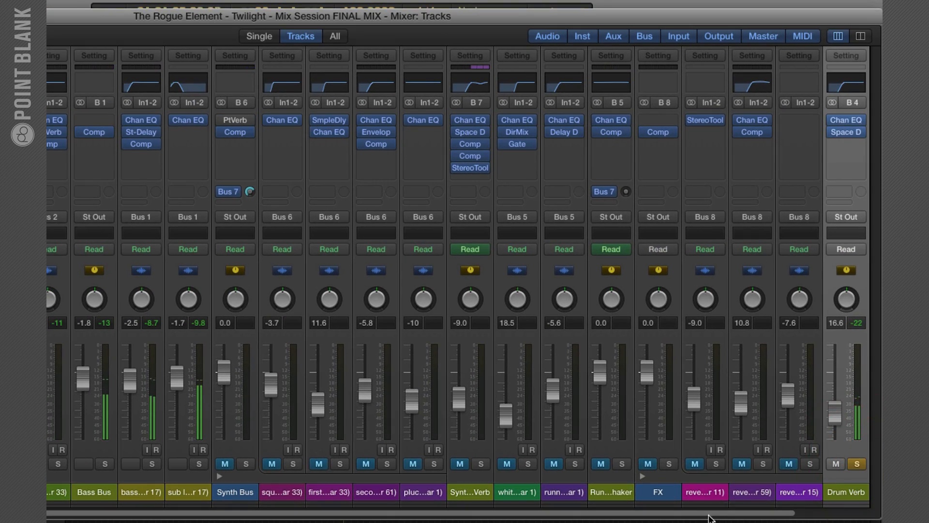
drag(709, 516, 830, 516)
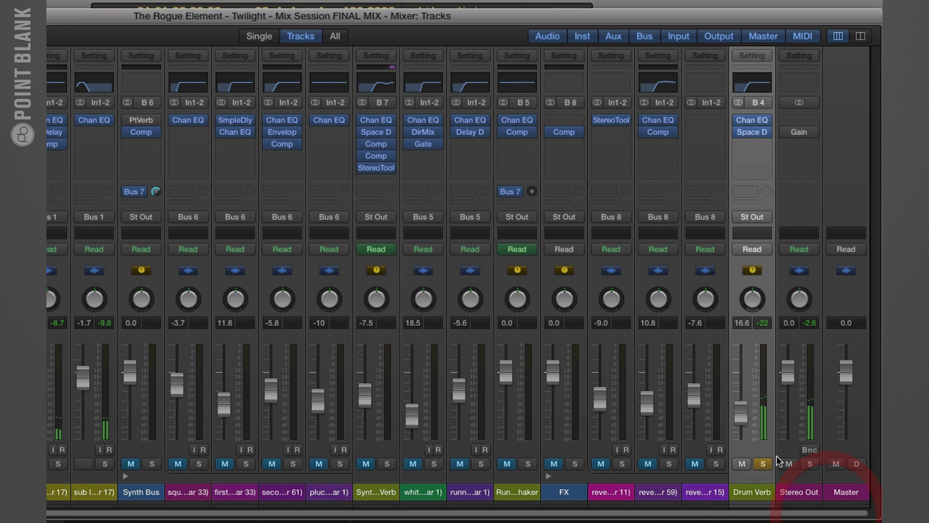
Open Space Designer on the Drum Verb channel and lengthen the volume envelope's attack time to 0.29 s.
click(754, 133)
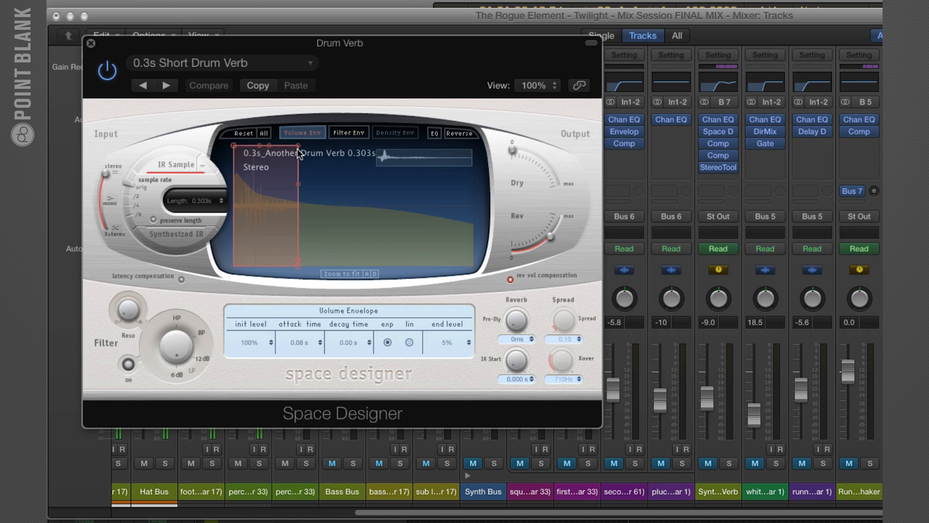
drag(298, 147, 447, 156)
drag(299, 266, 466, 269)
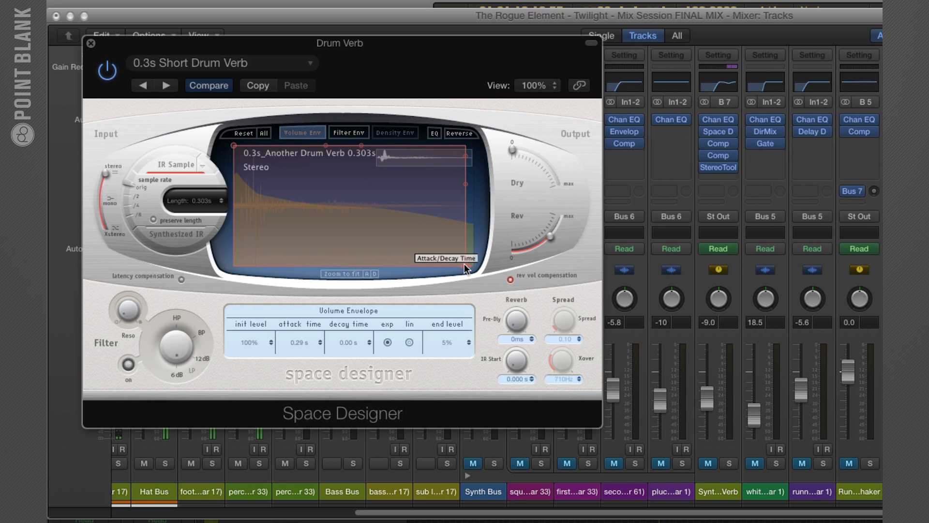
Shorten the Drum Verb's Space Designer volume envelope to a 0.01 s attack and 0.02 s decay, with a 0% end level.
drag(464, 263, 279, 266)
drag(407, 265, 186, 267)
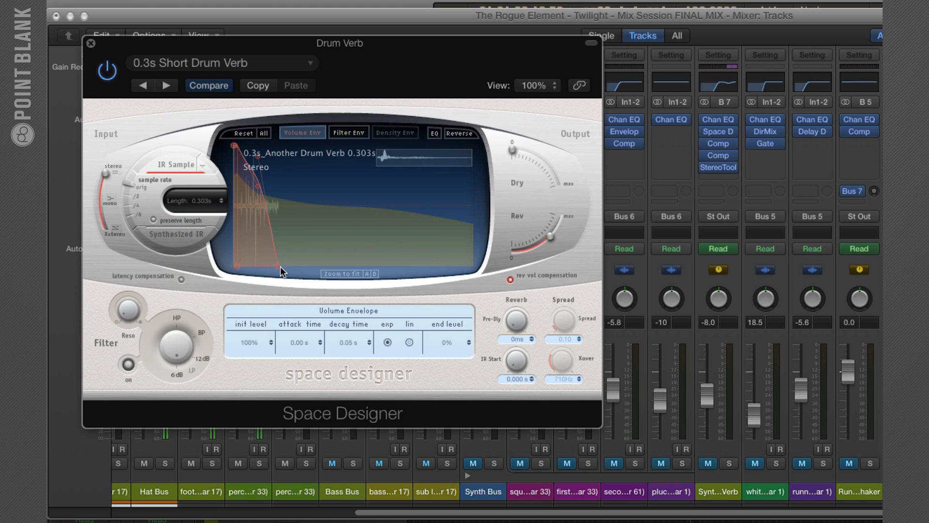
drag(264, 270, 245, 268)
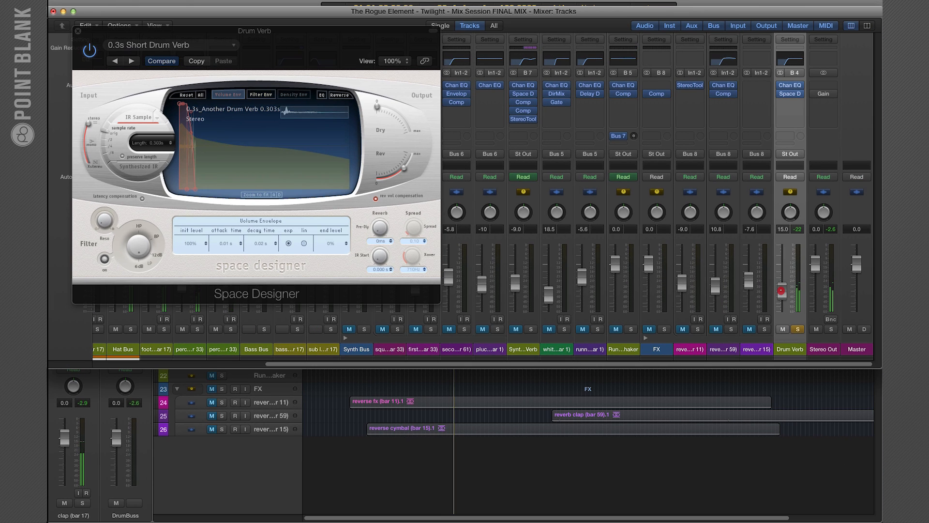
Inspect the Drum Verb channel's Channel EQ low-cut curve and close both the EQ and Space Designer windows.
click(791, 87)
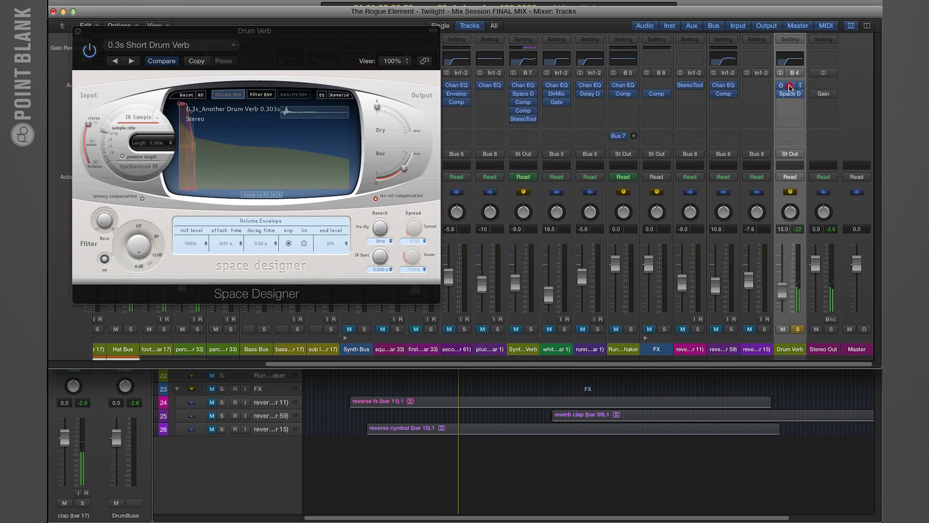
drag(181, 149, 256, 158)
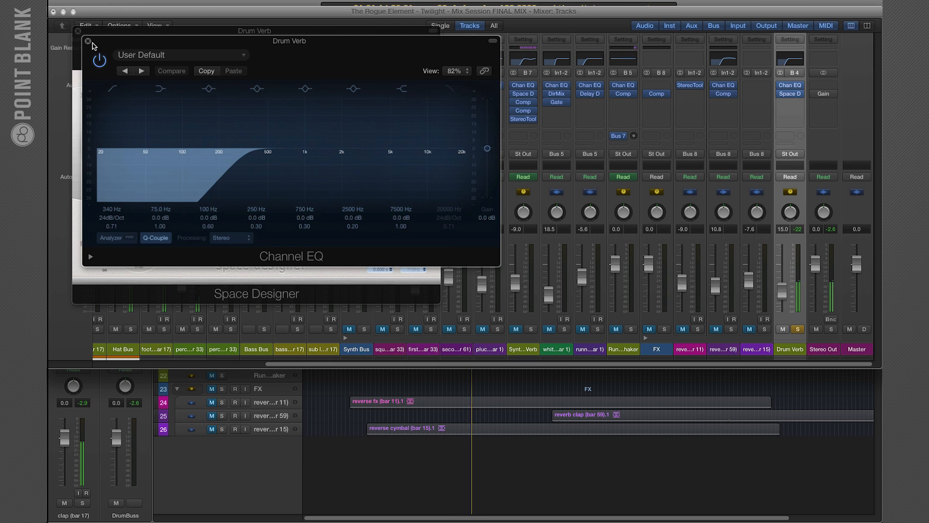
click(88, 41)
click(77, 30)
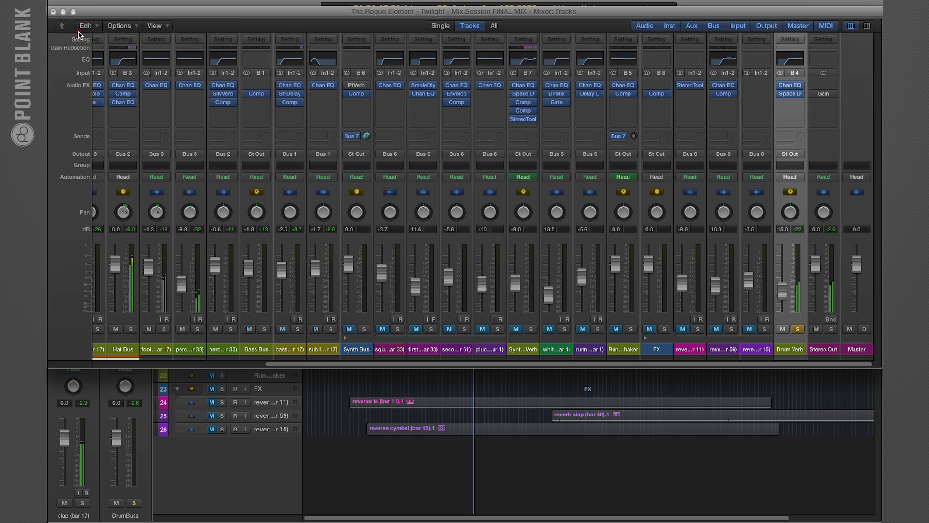
Set the Drum Verb fader to -14.0 dB and compare the channel soloed and in the mix, leaving it unsoloed.
click(798, 329)
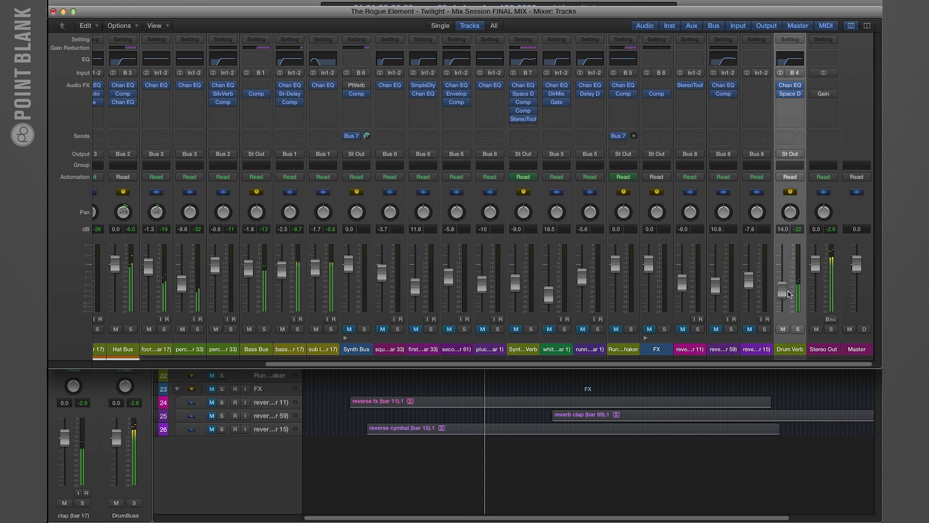
click(798, 329)
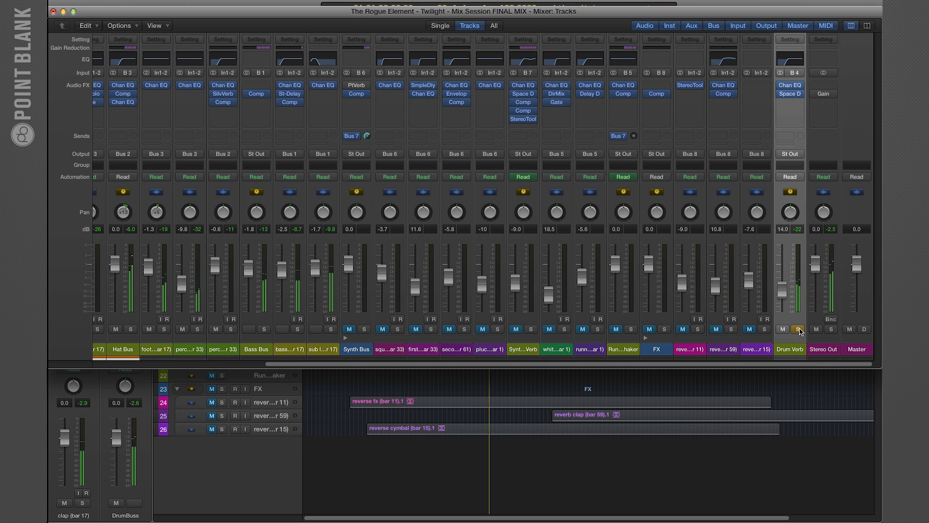
click(798, 329)
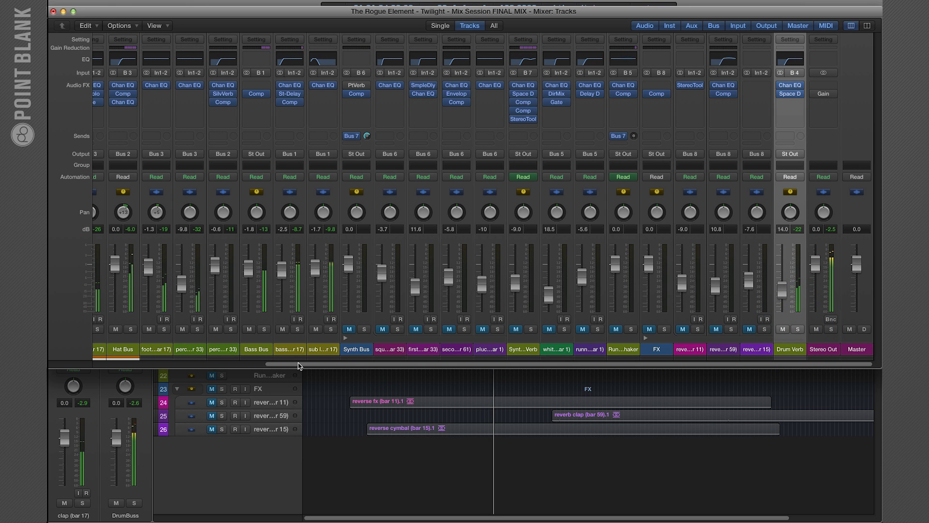
drag(299, 364, 121, 363)
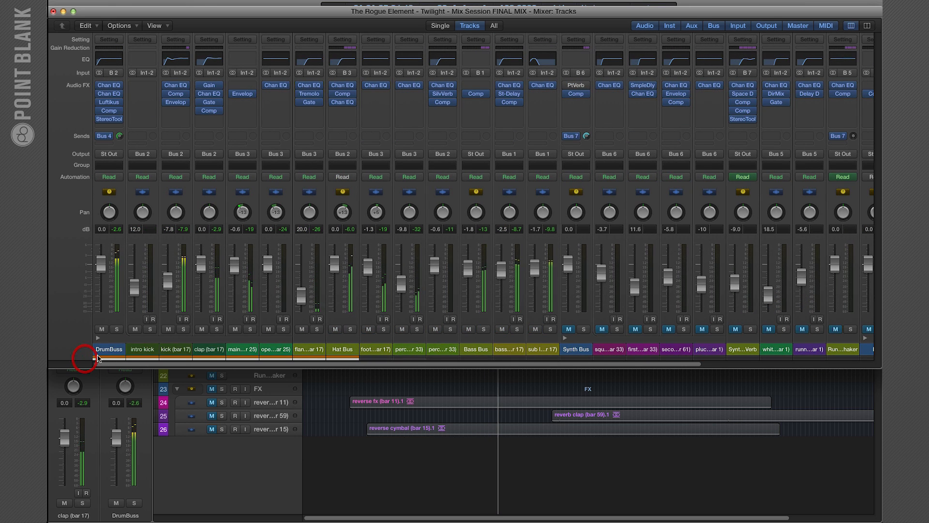
click(468, 267)
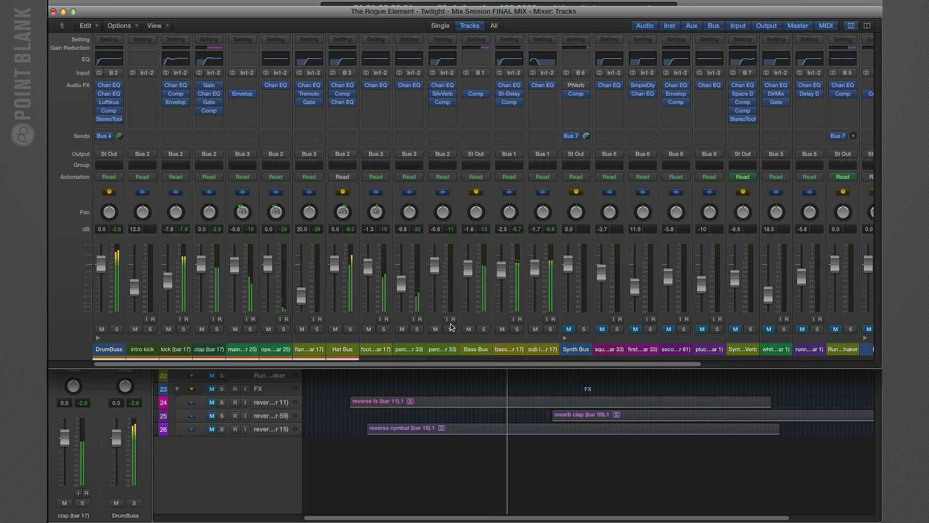